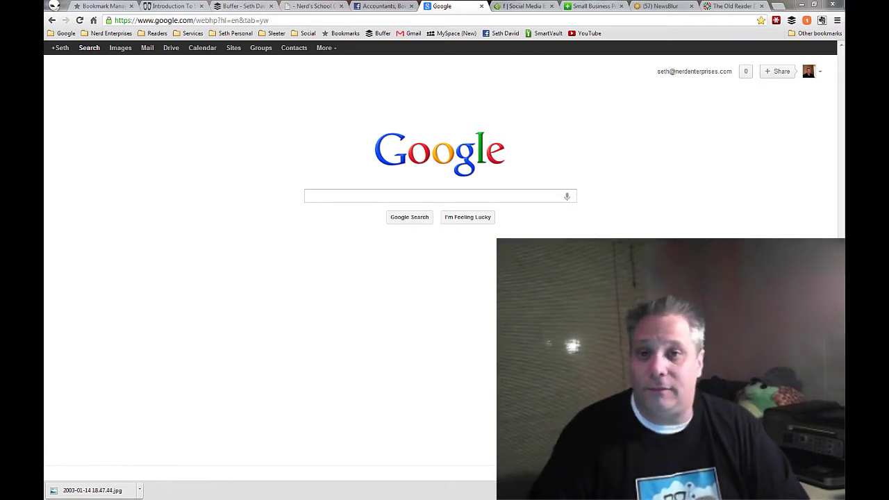
# Step: Search Google for "Cloud RSS Feed Readers" and look over the first page of results
pyautogui.click(338, 193)
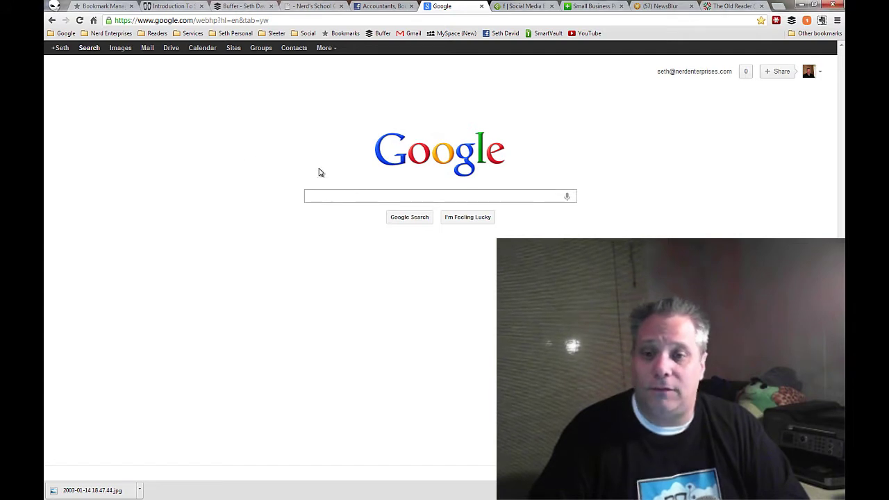
pyautogui.write('Cloud RSS Feed Readers')
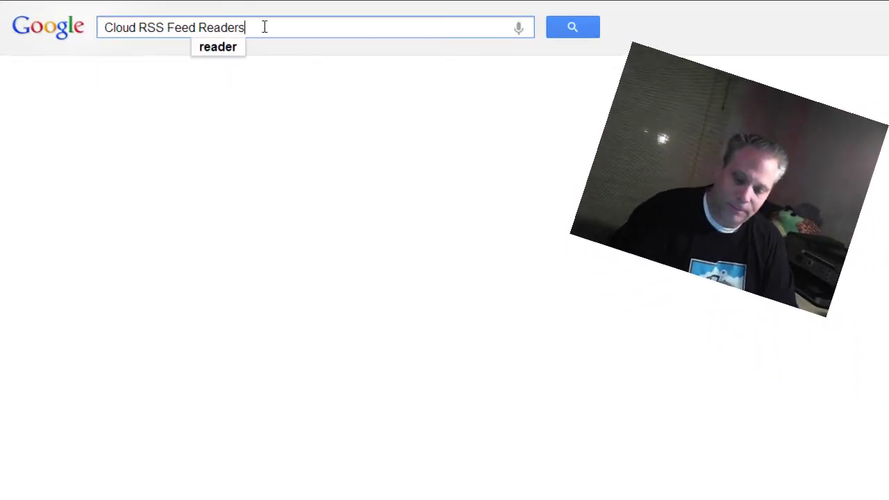
pyautogui.press('Return')
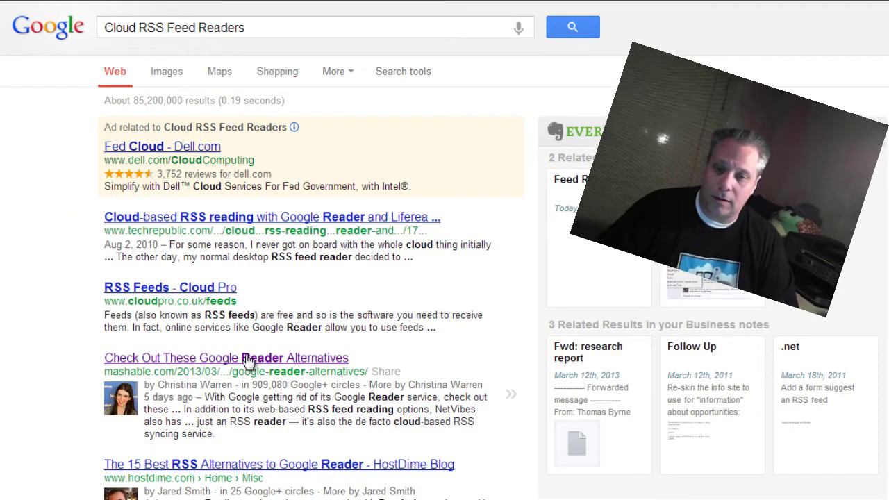
pyautogui.scroll(-3, 246, 363)
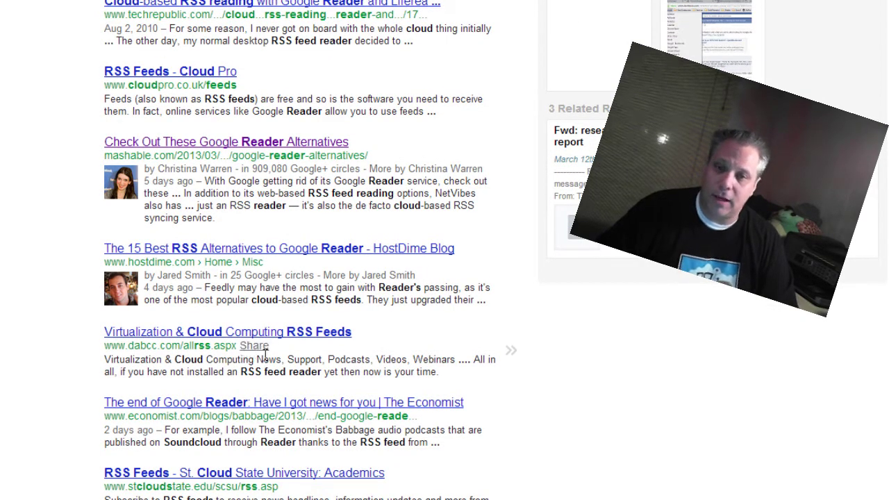
pyautogui.scroll(4, 264, 356)
pyautogui.scroll(-7, 264, 357)
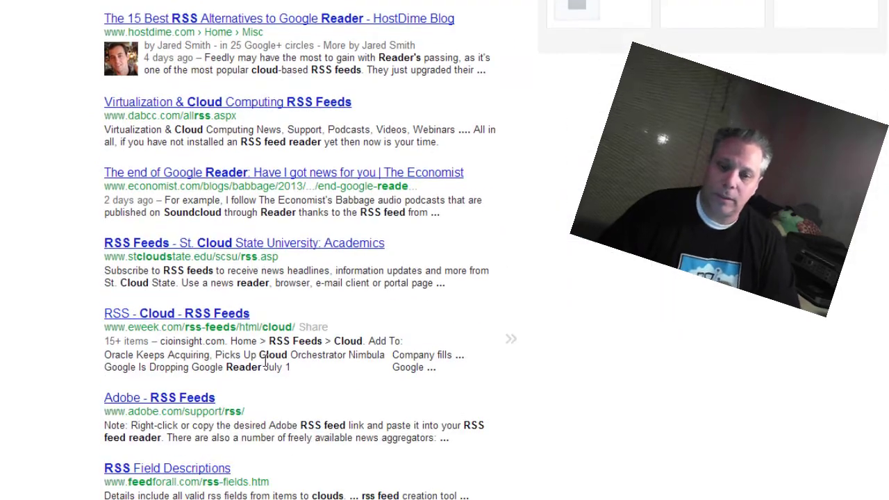
pyautogui.scroll(6, 267, 361)
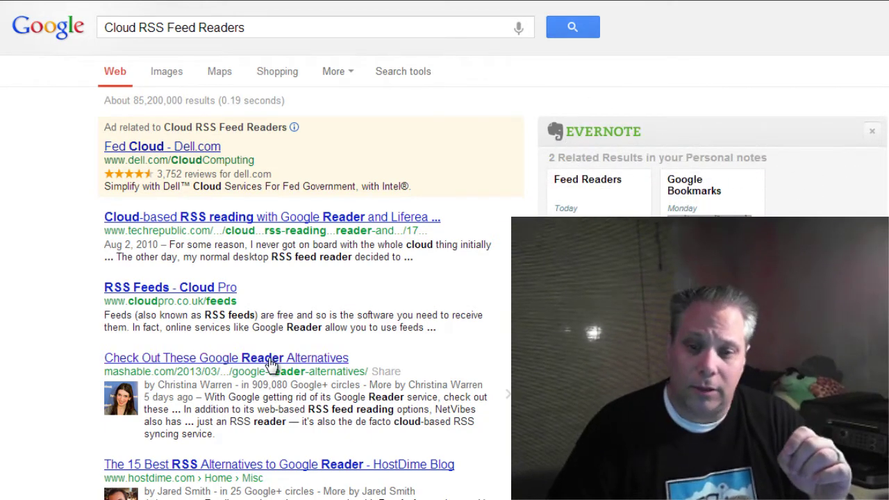
# Step: Open Mashable's "Check Out These Google Reader Alternatives" article from the results and look through its gallery and text
pyautogui.click(270, 362)
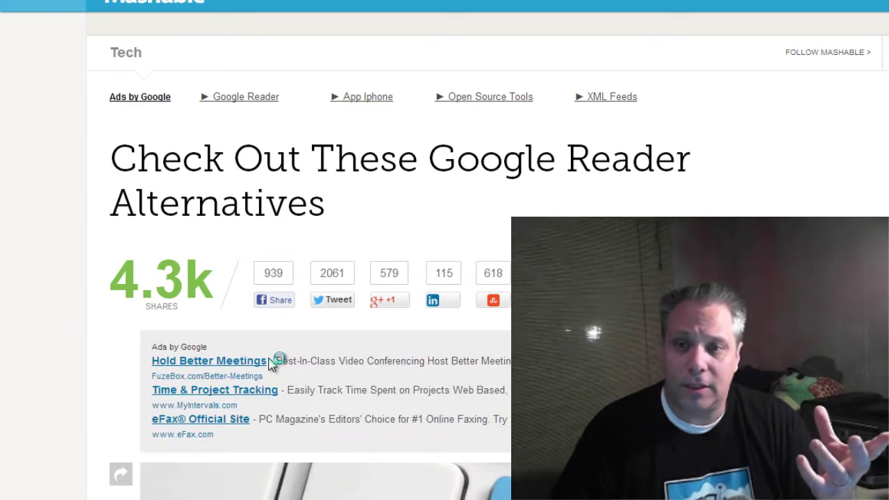
pyautogui.scroll(-2, 444, 277)
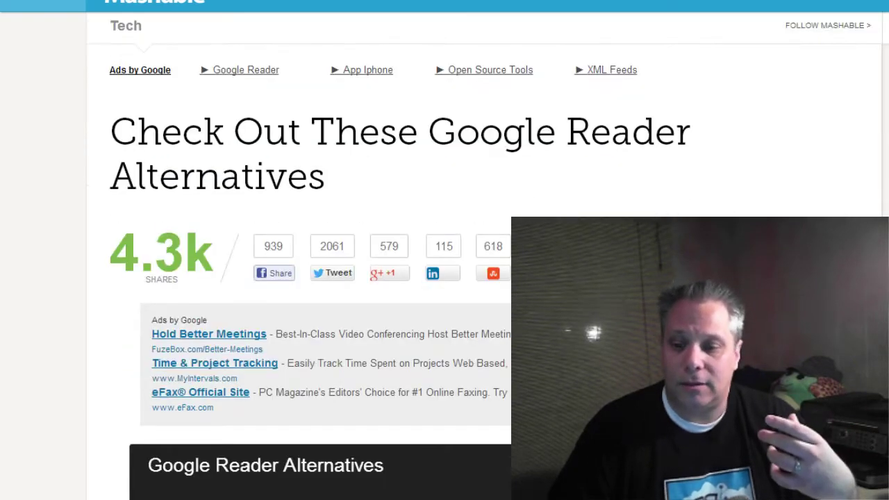
pyautogui.scroll(-5, 444, 277)
pyautogui.scroll(-7, 444, 278)
pyautogui.scroll(3, 444, 278)
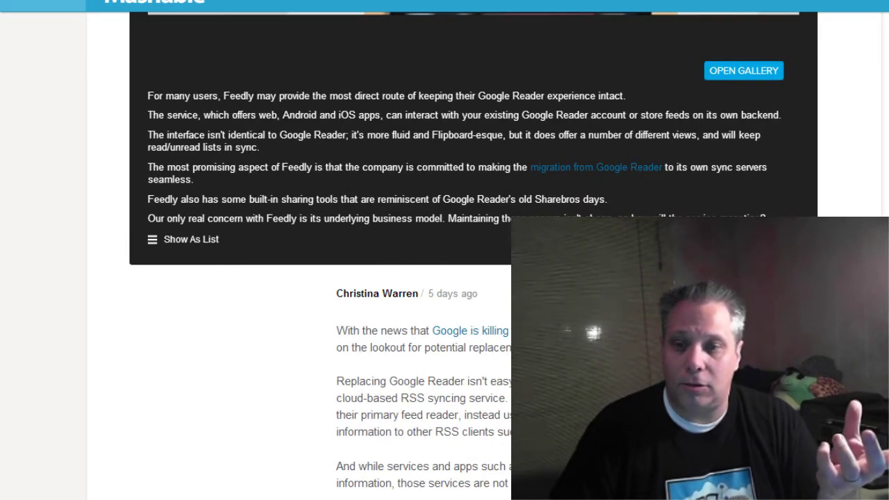
pyautogui.scroll(10, 445, 277)
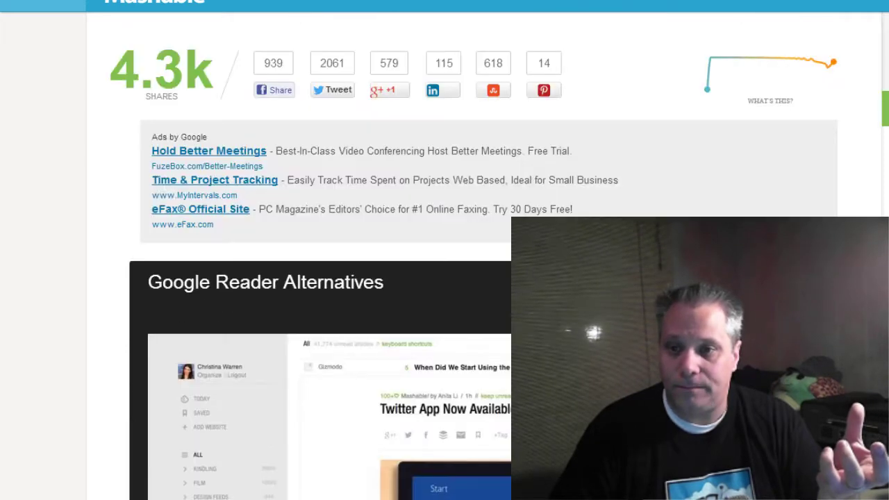
pyautogui.scroll(-3, 483, 356)
pyautogui.scroll(-2, 483, 356)
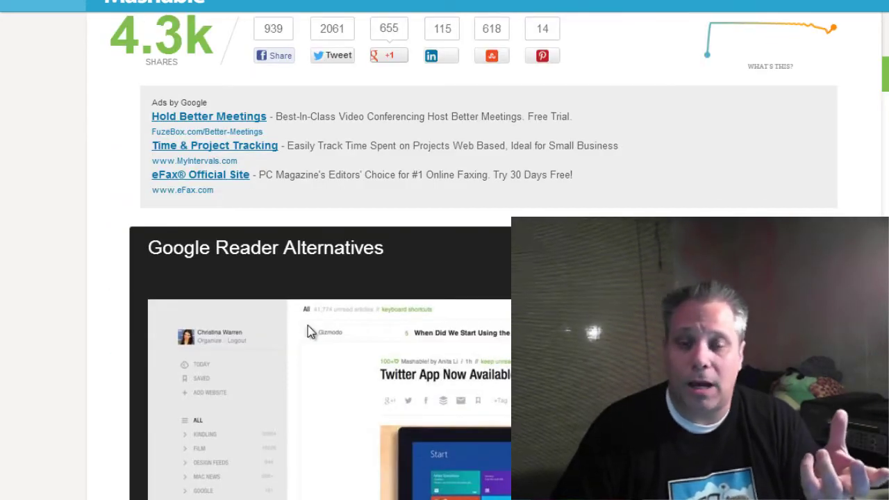
pyautogui.scroll(-15, 307, 324)
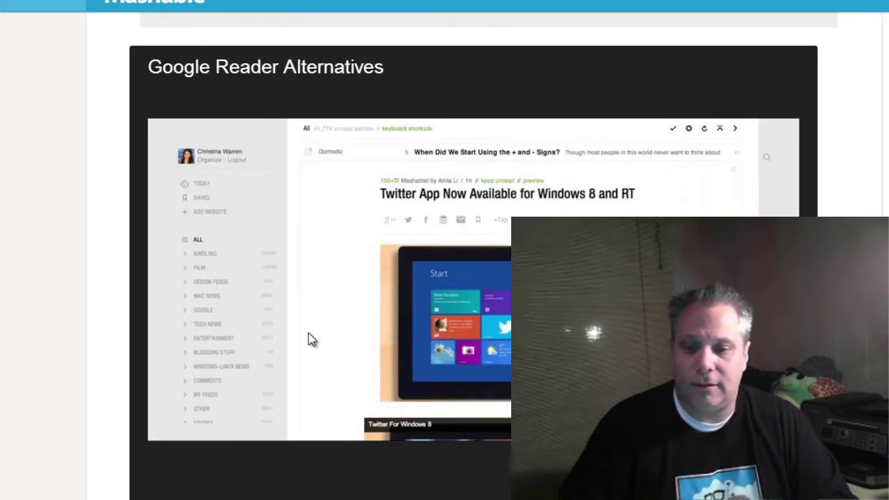
pyautogui.scroll(-1, 313, 338)
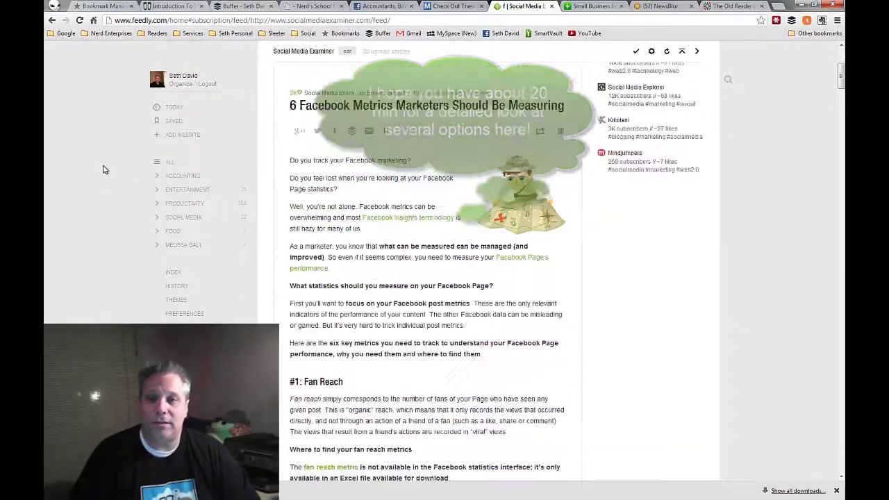
# Step: Show the Today page of featured articles in Feedly
pyautogui.click(177, 112)
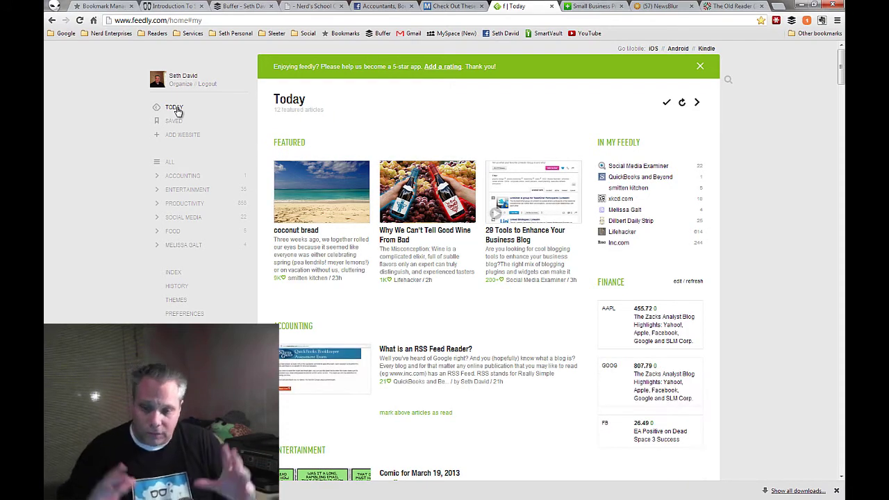
# Step: Open Google Reader in a new browser tab from the Google bookmarks folder
pyautogui.click(774, 5)
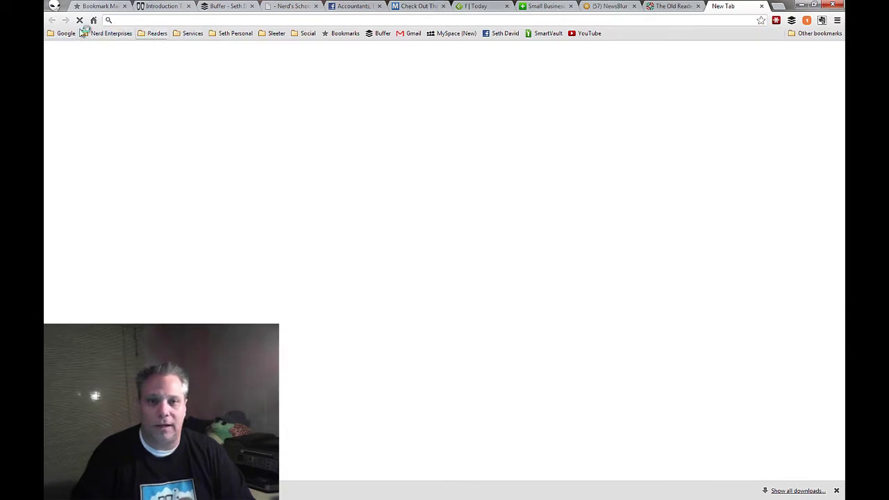
pyautogui.click(63, 35)
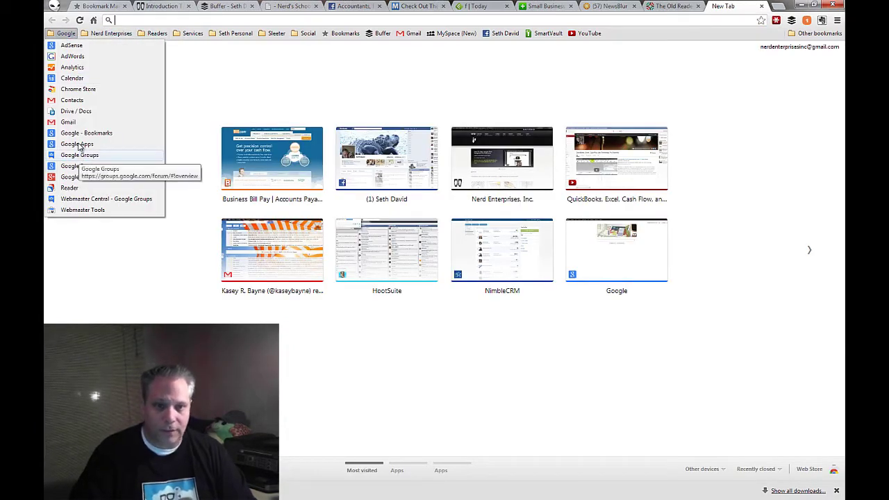
pyautogui.click(70, 188)
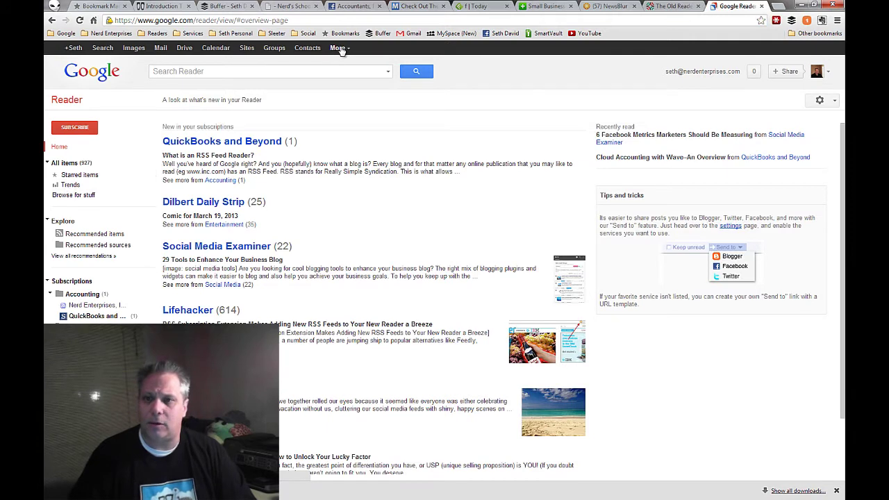
pyautogui.click(340, 48)
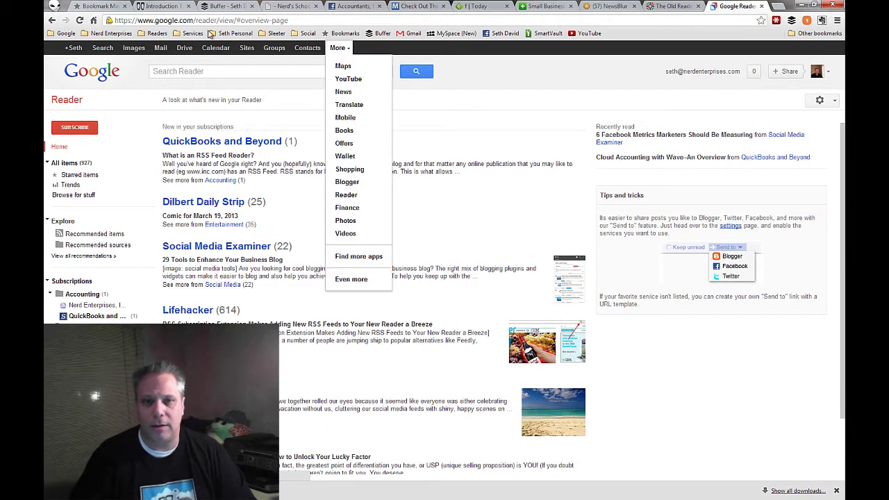
pyautogui.click(65, 33)
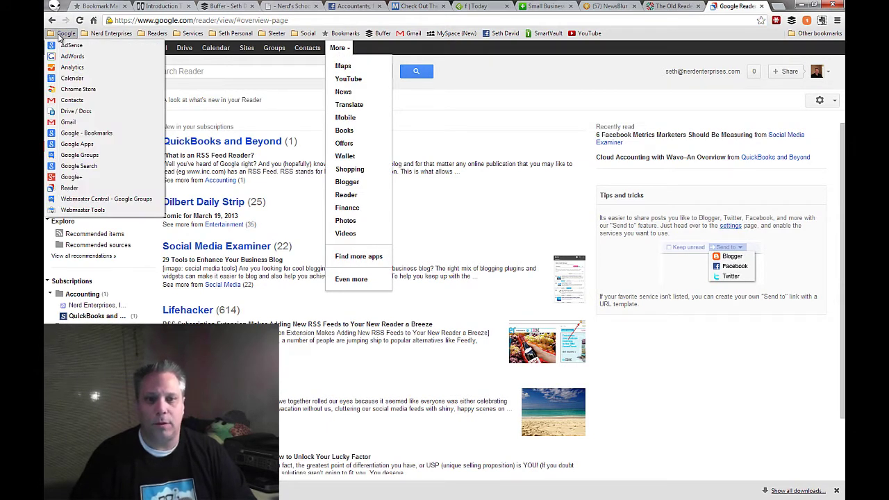
pyautogui.click(64, 35)
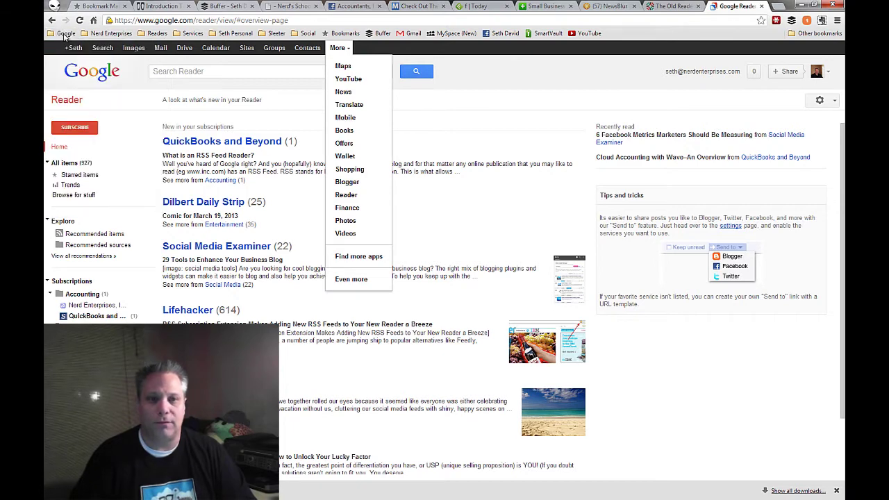
pyautogui.click(501, 73)
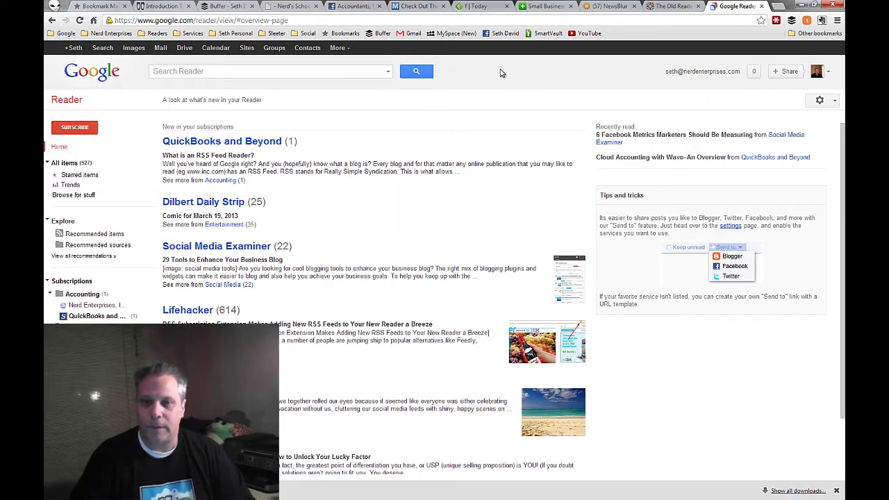
# Step: Open the Social Media Examiner feed from the Google Reader home page and read through "29 Tools to Enhance Your Business Blog" to its end
pyautogui.scroll(-2, 393, 235)
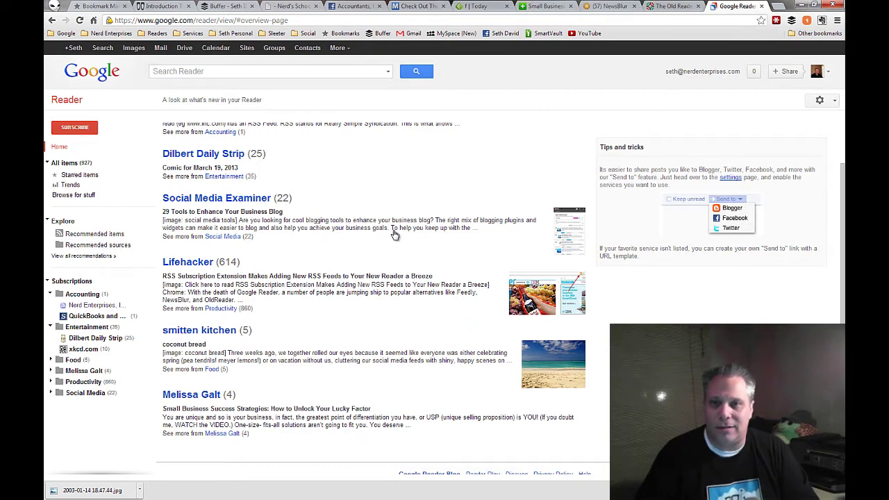
pyautogui.click(238, 199)
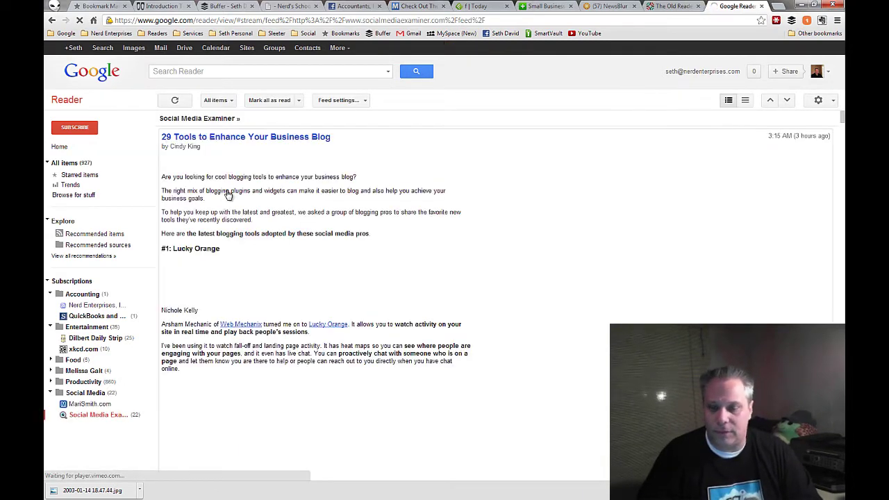
pyautogui.scroll(-10, 357, 229)
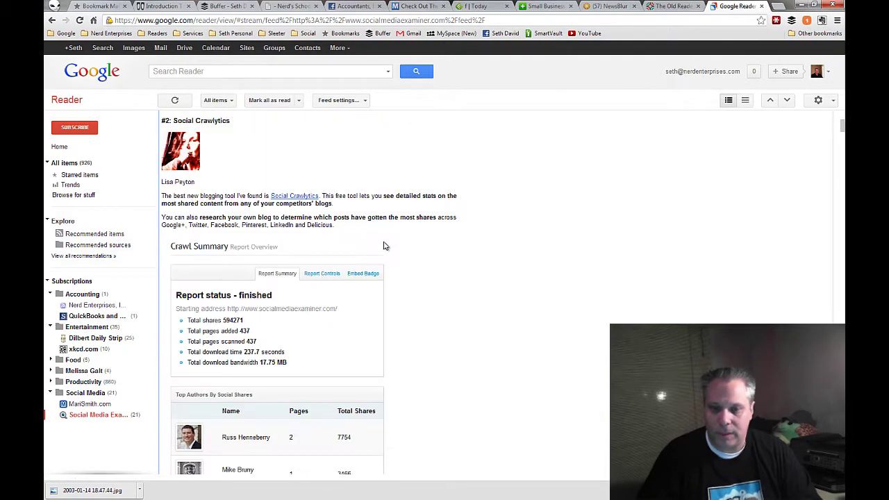
pyautogui.scroll(-12, 385, 245)
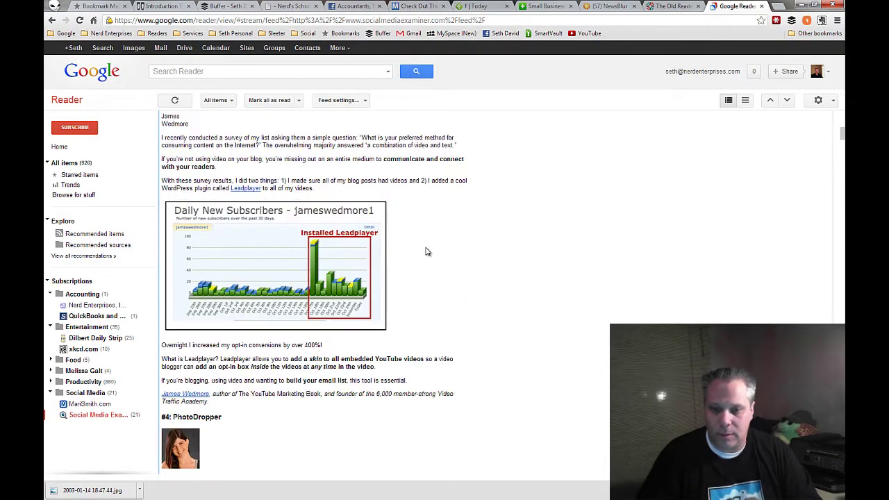
pyautogui.scroll(-10, 427, 251)
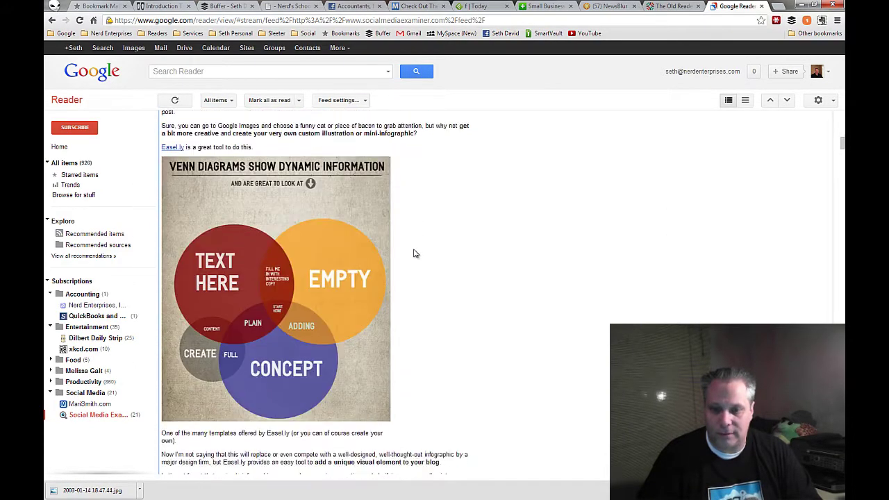
pyautogui.scroll(-12, 417, 252)
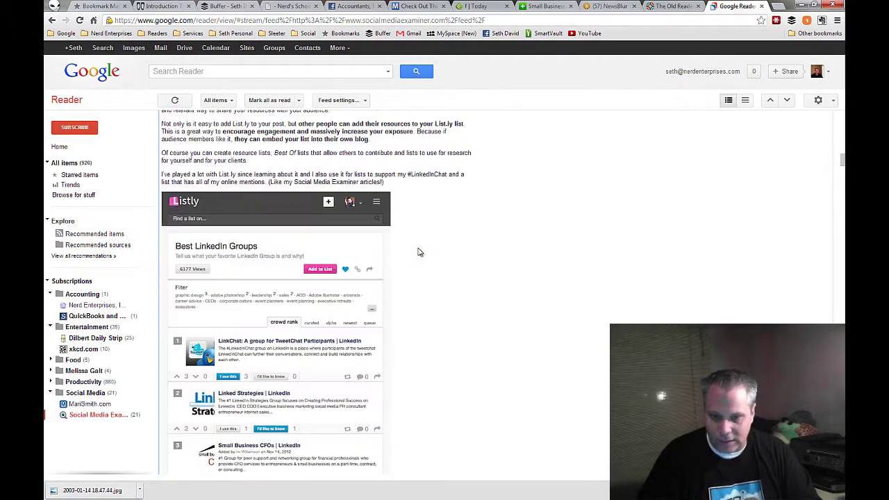
pyautogui.scroll(-14, 420, 252)
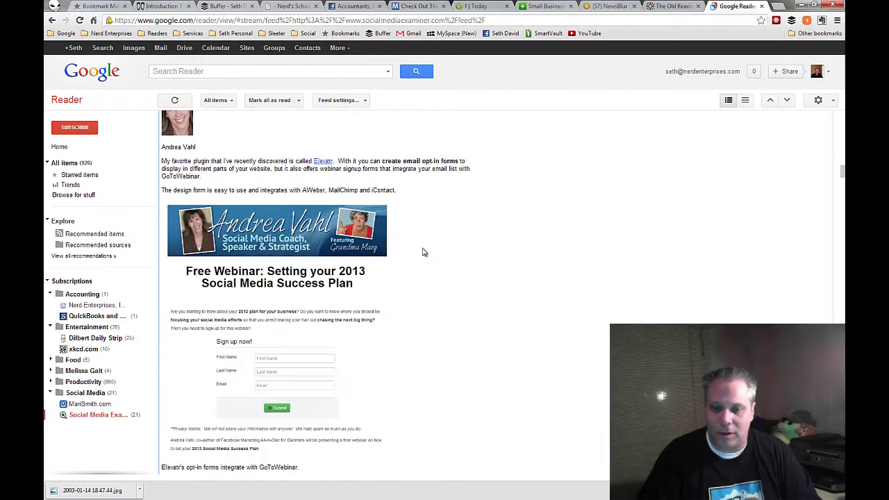
pyautogui.scroll(-15, 425, 252)
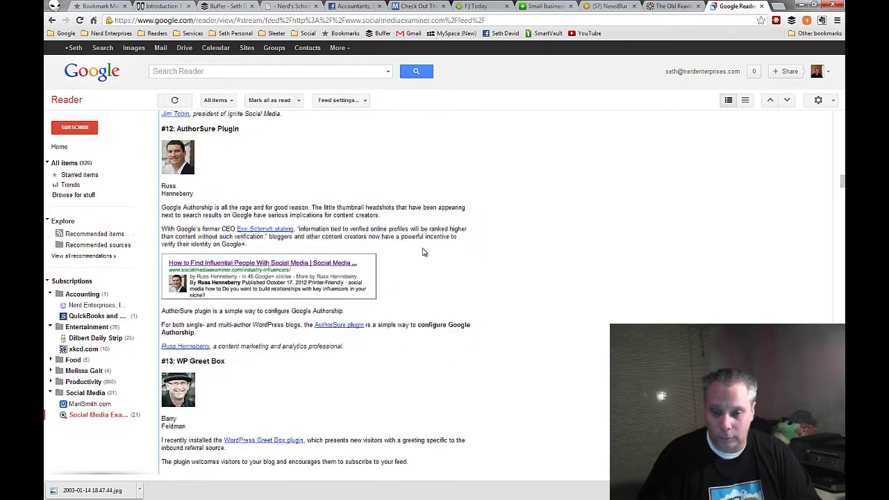
pyautogui.scroll(-4, 424, 252)
pyautogui.scroll(-12, 423, 252)
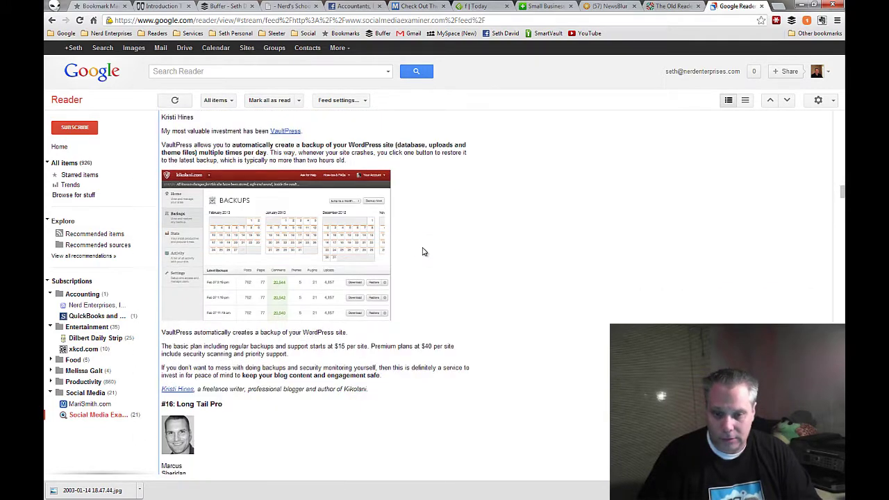
pyautogui.scroll(-8, 424, 252)
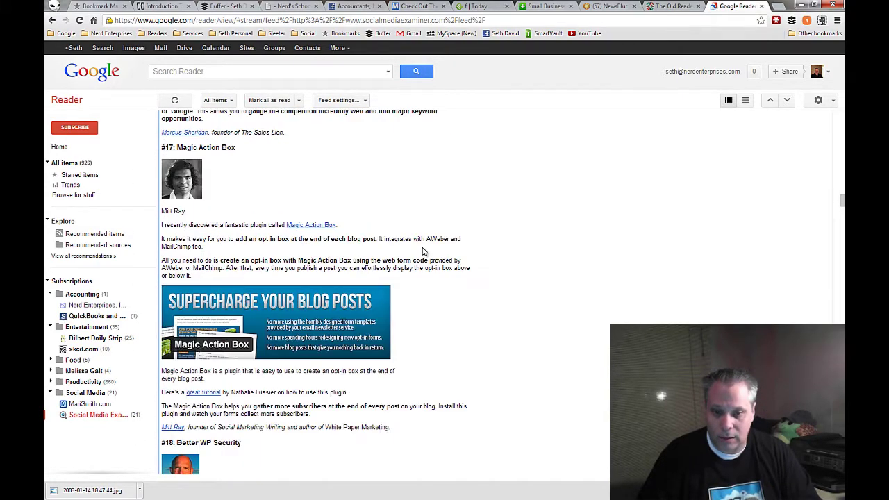
pyautogui.scroll(-4, 424, 250)
pyautogui.scroll(-12, 423, 252)
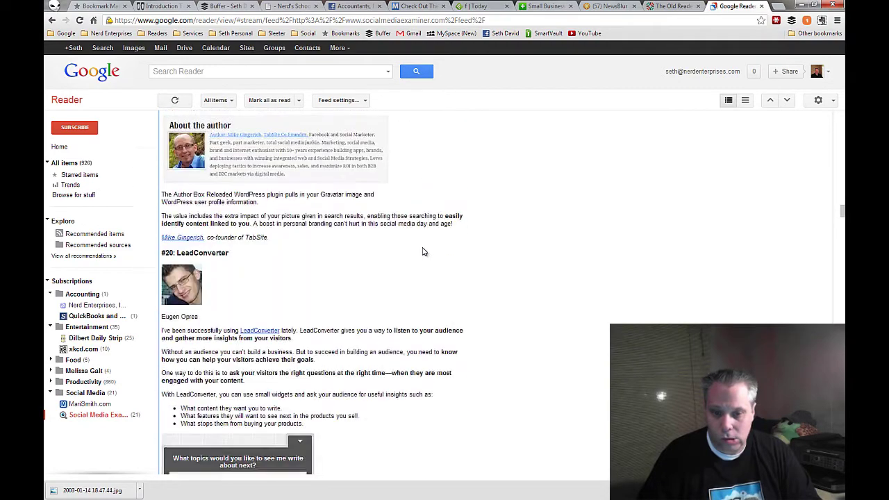
pyautogui.scroll(-2, 421, 259)
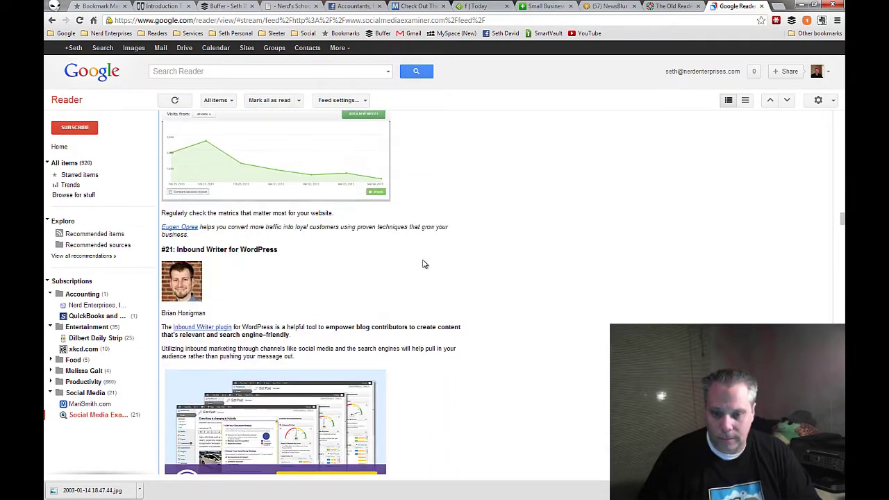
pyautogui.scroll(-13, 429, 261)
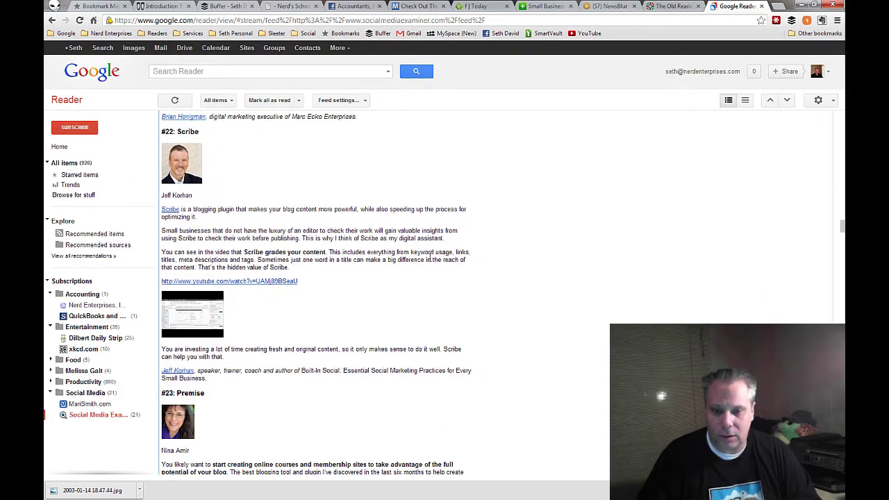
pyautogui.scroll(-14, 430, 261)
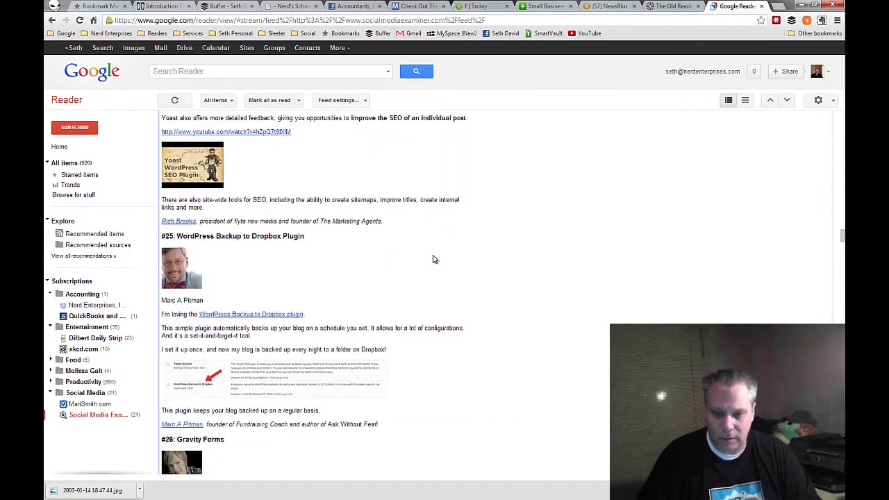
pyautogui.scroll(-10, 432, 258)
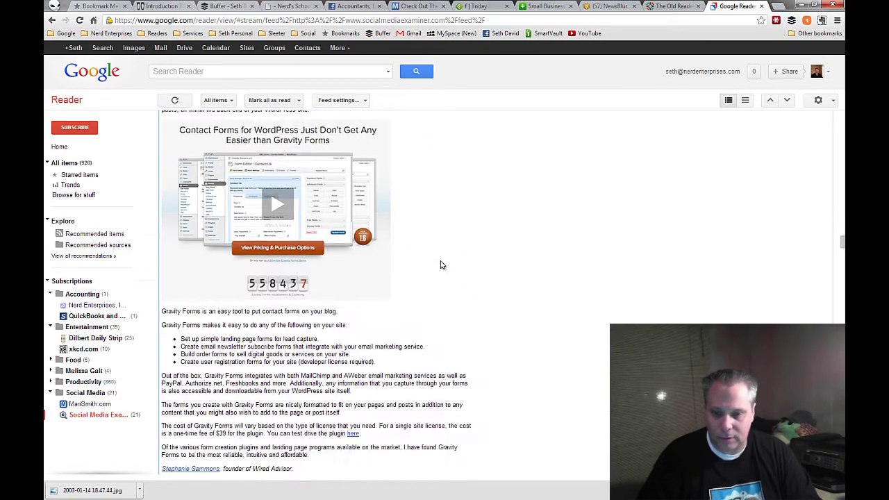
pyautogui.scroll(-15, 443, 261)
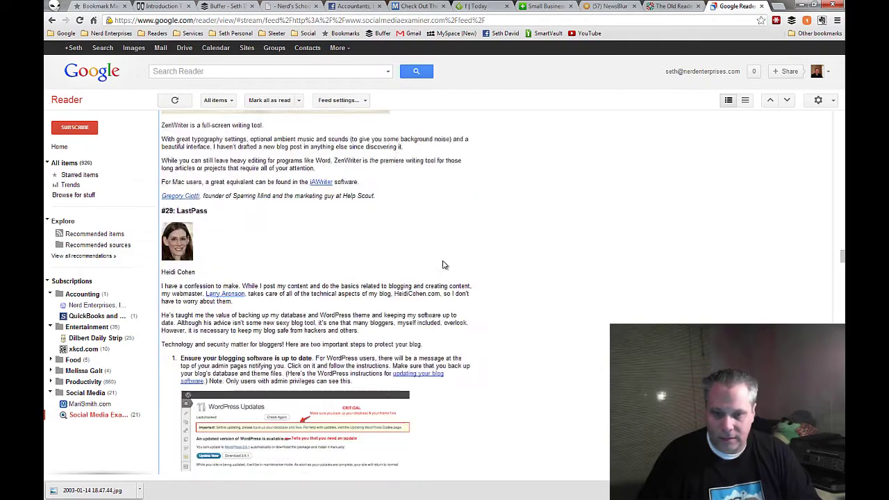
pyautogui.scroll(-9, 444, 264)
pyautogui.scroll(5, 445, 264)
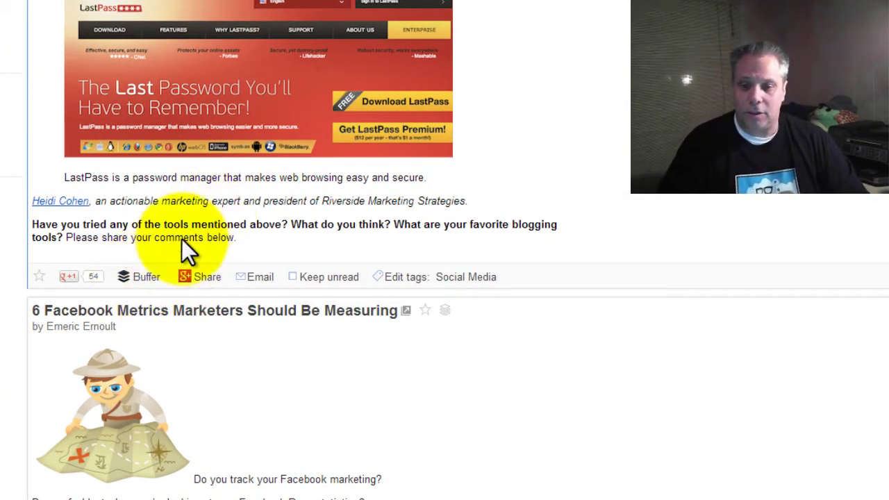
# Step: Add the "29 Tools to Enhance Your Business Blog" article to the Buffer queue
pyautogui.click(143, 279)
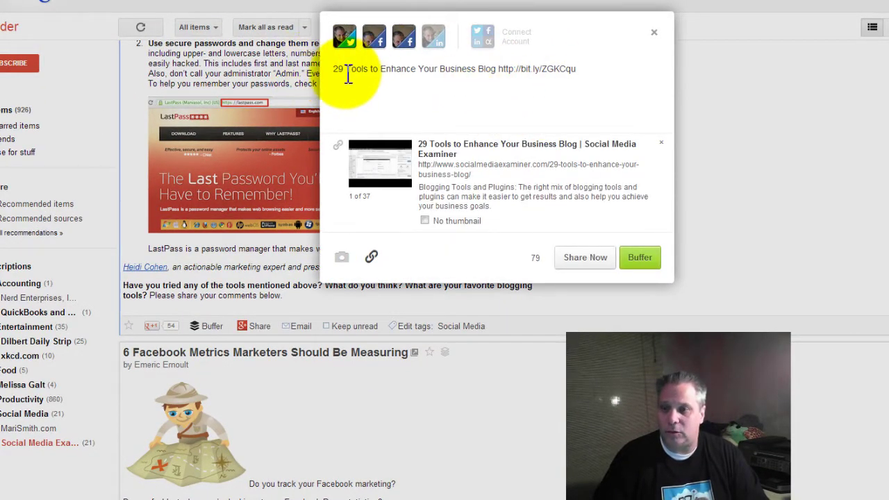
pyautogui.click(639, 265)
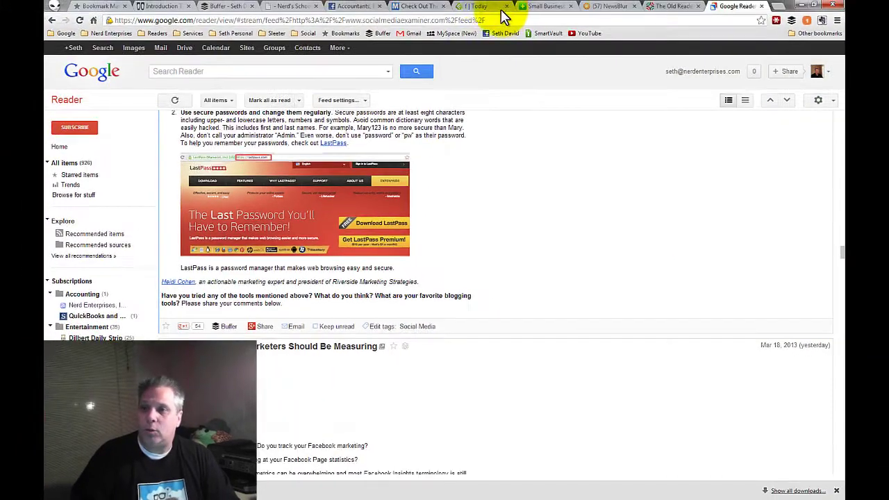
# Step: Switch to Feedly, open "What is an RSS Feed Reader?" from the Accounting category and add it to the Buffer queue
pyautogui.click(491, 6)
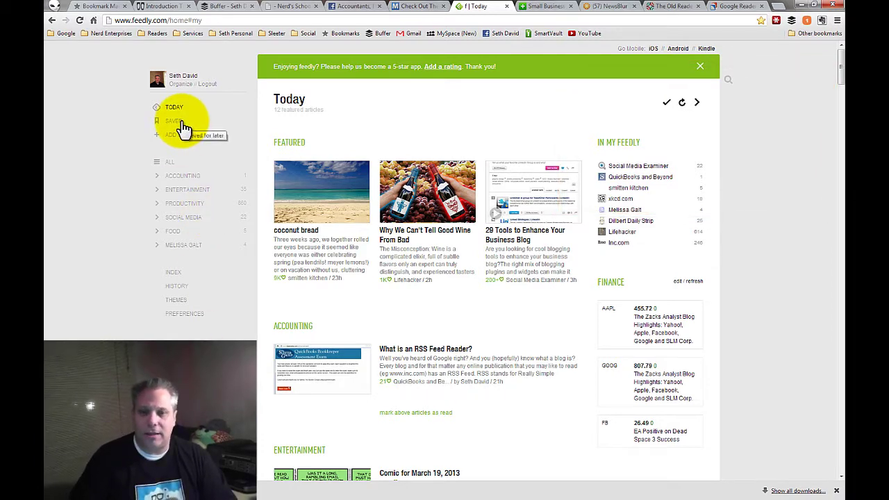
pyautogui.click(179, 179)
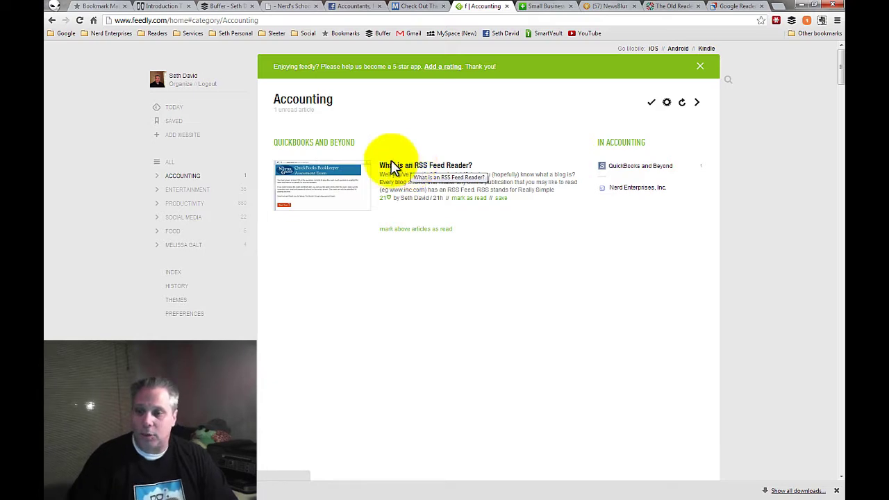
pyautogui.click(419, 169)
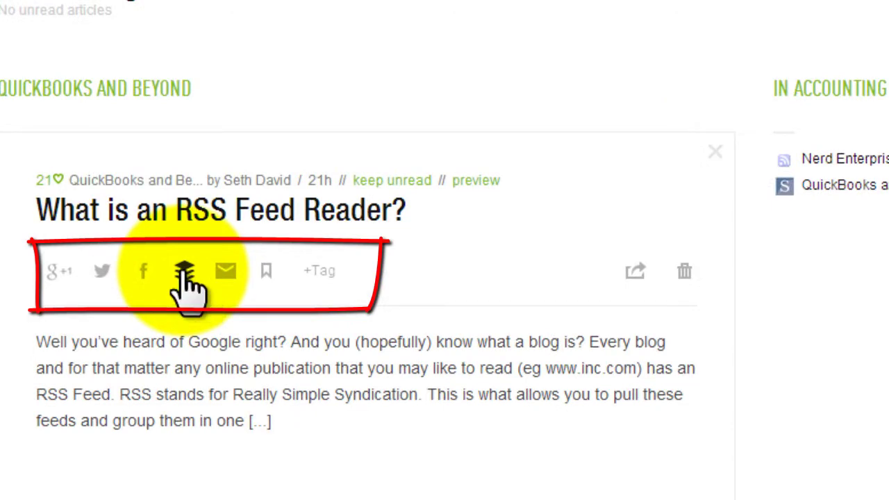
pyautogui.click(185, 269)
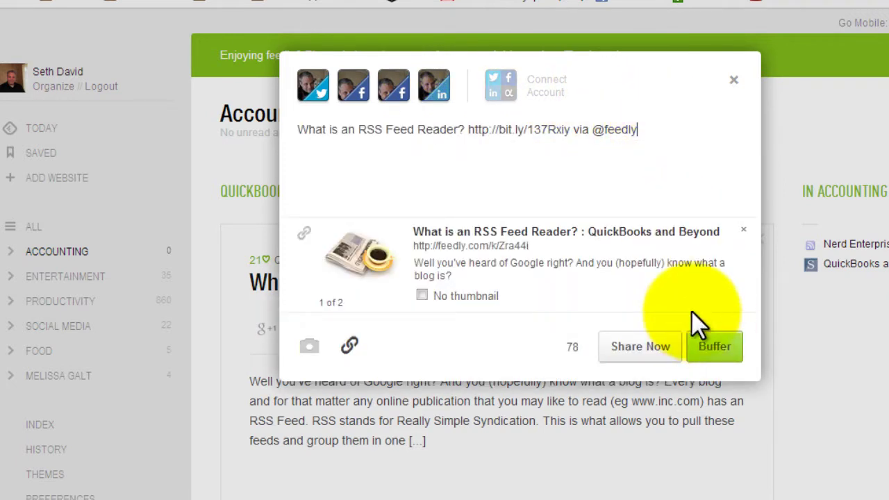
pyautogui.click(717, 355)
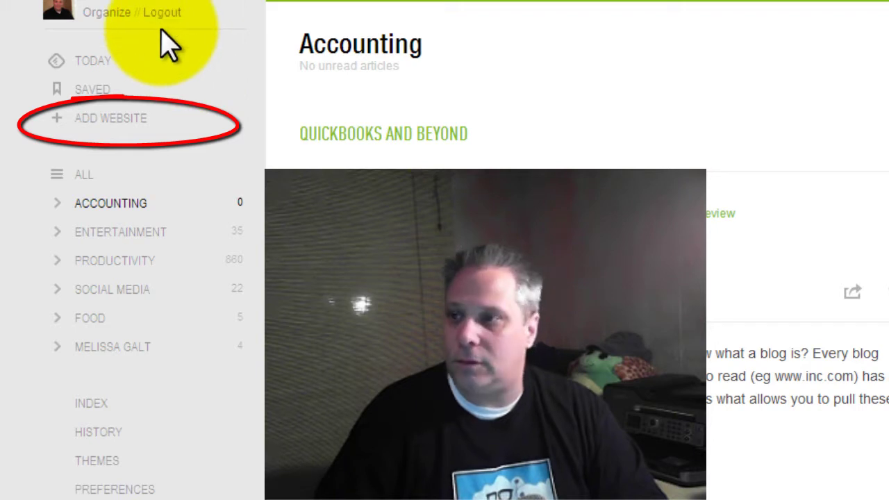
# Step: Return to Feedly's Today page and begin adding a website by searching for Nerdenterprises
pyautogui.click(84, 50)
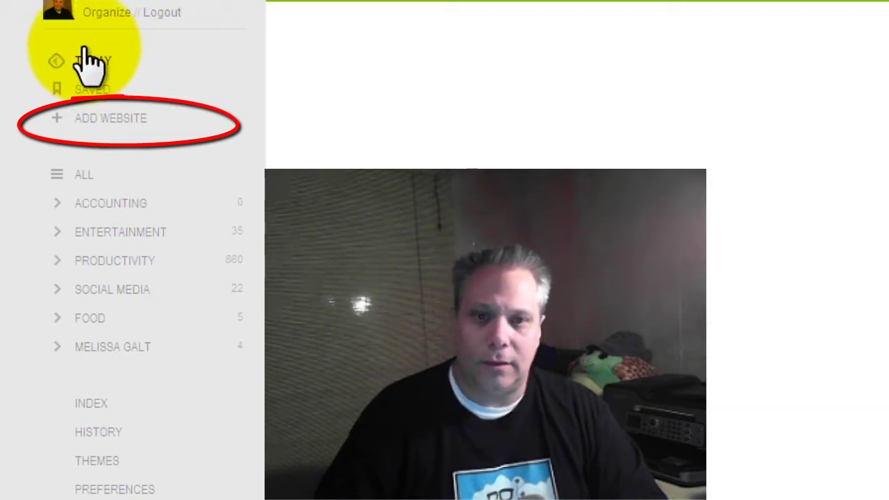
pyautogui.click(119, 119)
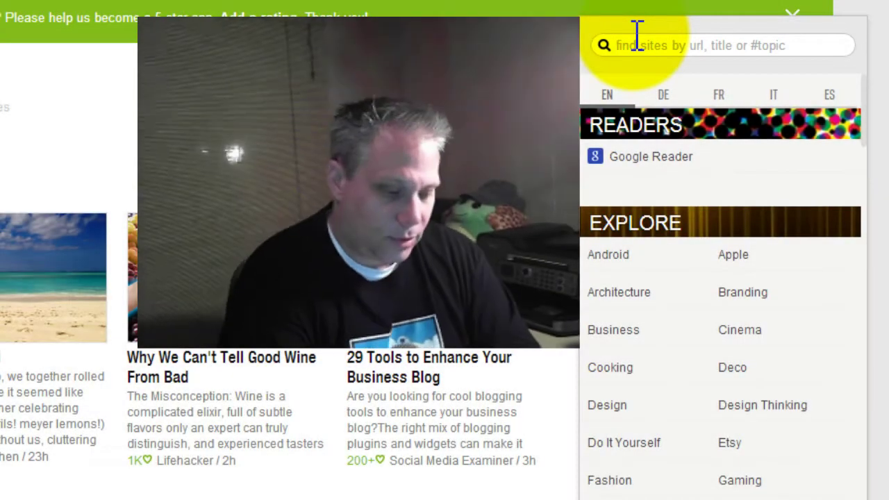
pyautogui.write('Nerdenterprises')
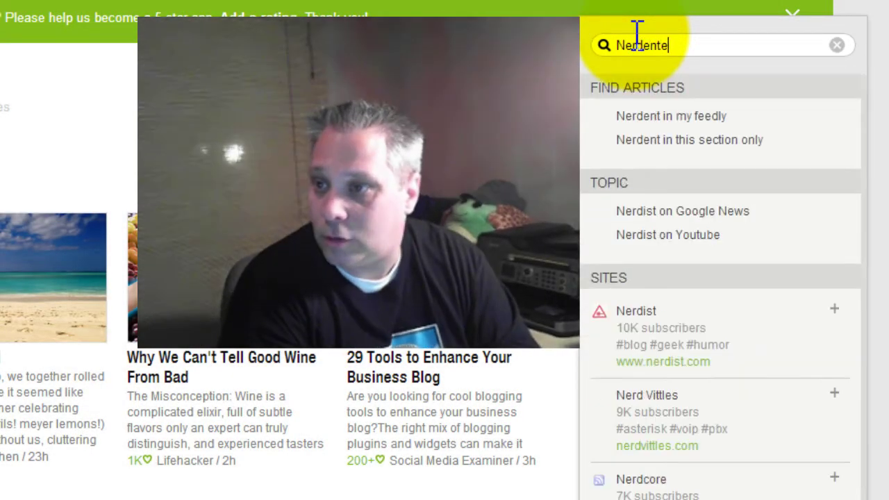
# Step: Copy the feed address nerdenterprises.com/feed/ from another browser tab, search Feedly for it and open the Nerd Enterprises, Inc. feed
pyautogui.write('.com/feed/')
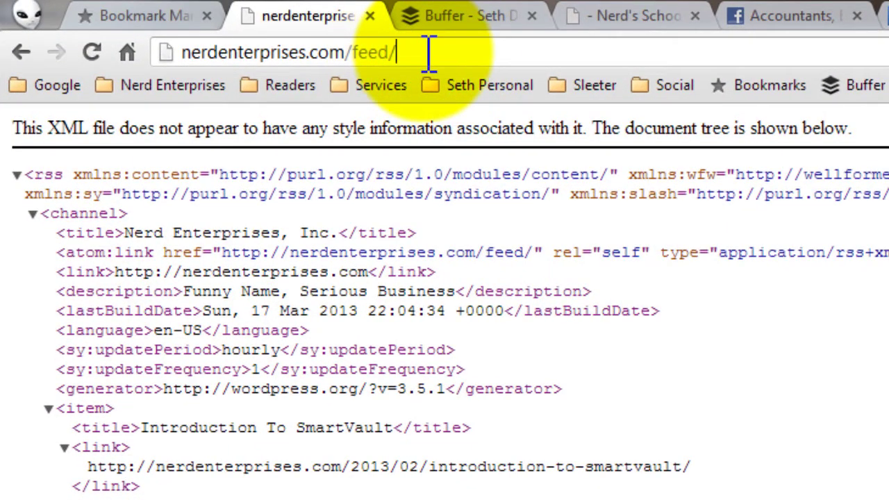
pyautogui.hotkey('ctrl', 'a')
pyautogui.hotkey('ctrl', 'c')
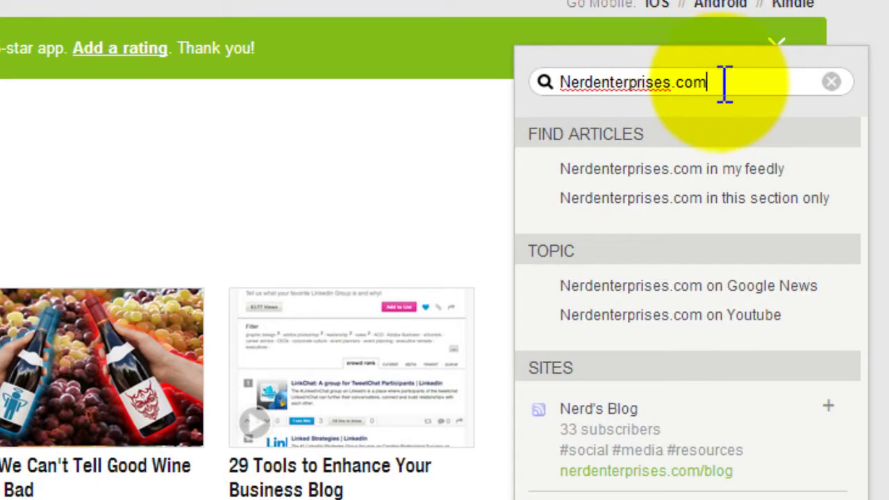
pyautogui.hotkey('ctrl', 'a')
pyautogui.hotkey('ctrl', 'v')
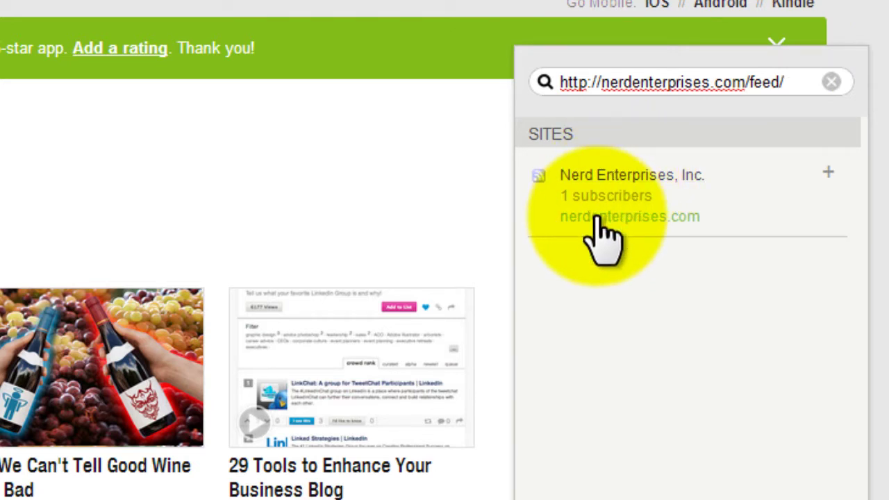
pyautogui.click(617, 176)
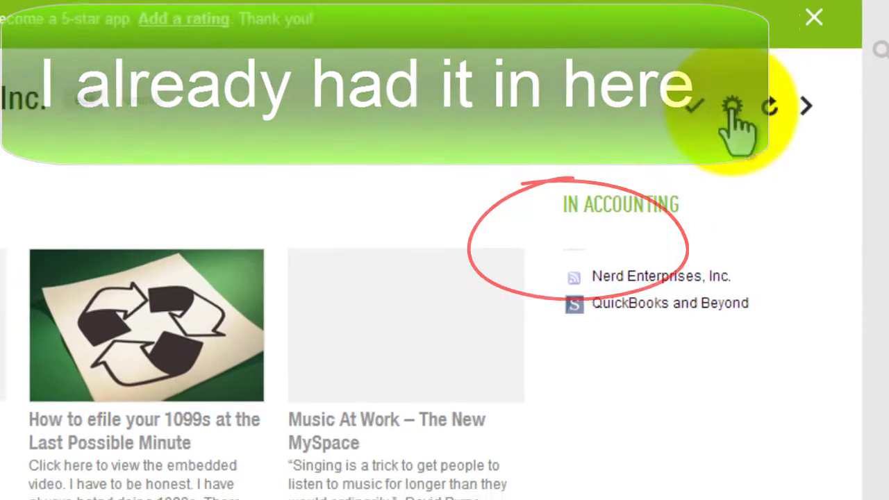
# Step: Show the view options of the Nerd Enterprises, Inc. feed and open its subscription for editing
pyautogui.click(731, 107)
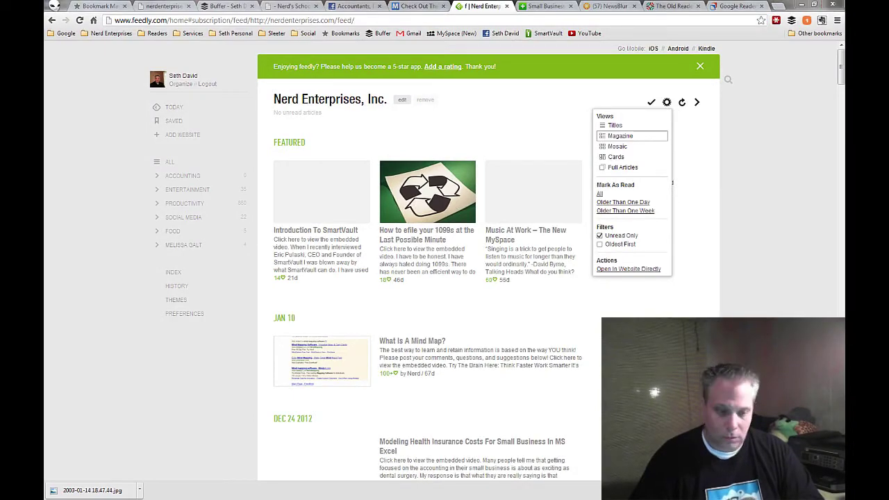
pyautogui.click(402, 100)
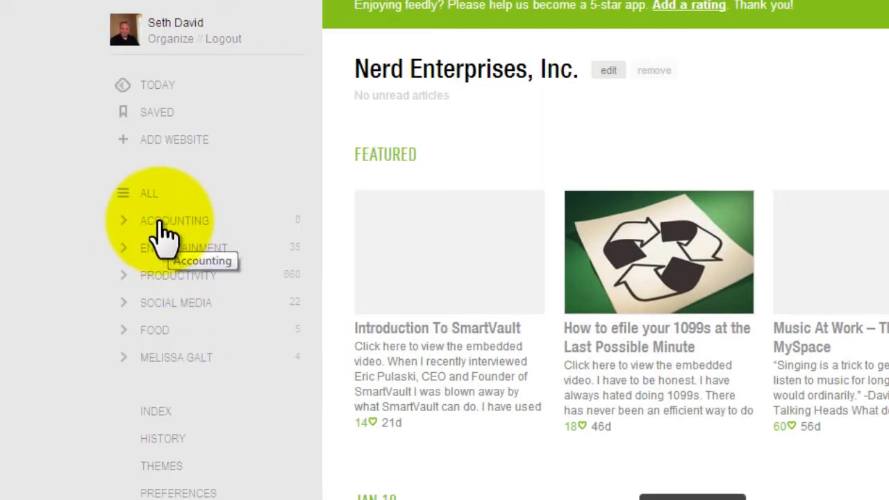
# Step: Show the Accounting category in Feedly and look over its feeds and articles
pyautogui.click(164, 222)
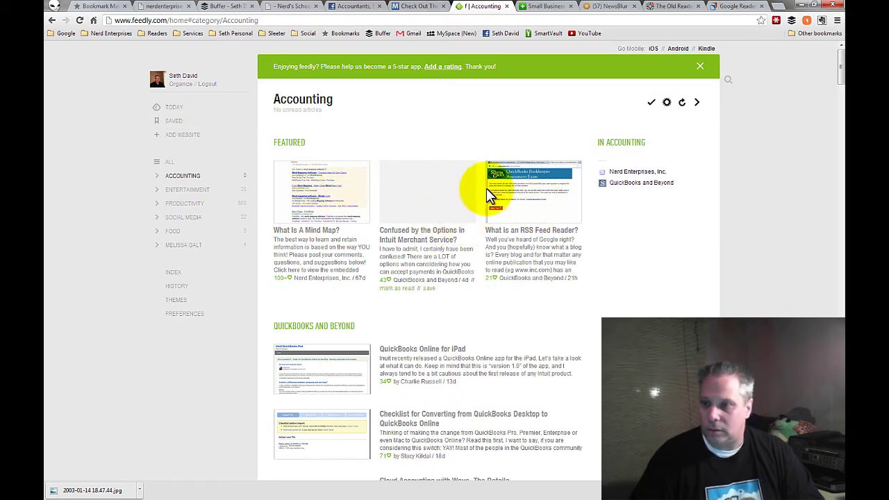
pyautogui.scroll(-1, 461, 205)
pyautogui.scroll(1, 470, 215)
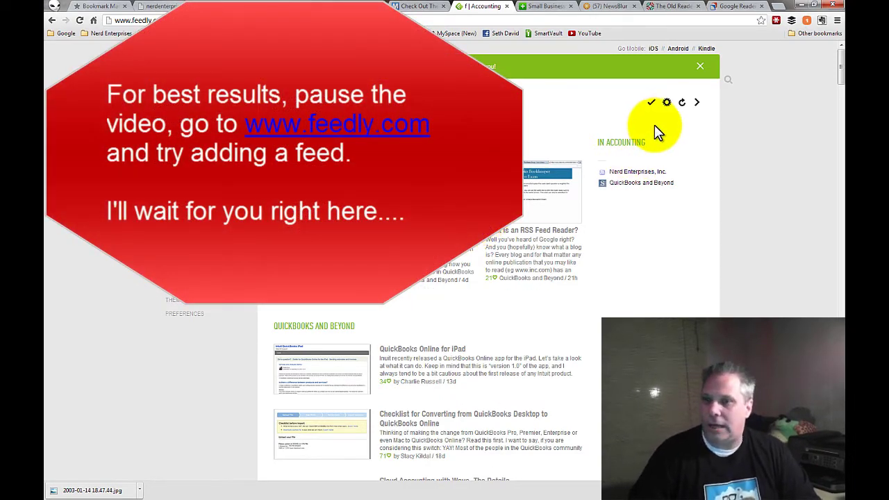
# Step: Return to Feedly's Today page, open the Entertainment category and look over its comic feeds
pyautogui.click(175, 104)
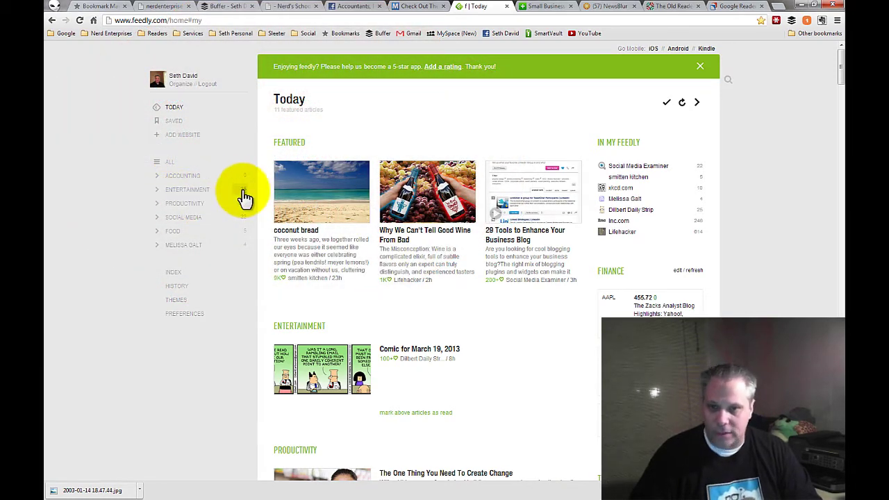
pyautogui.click(181, 195)
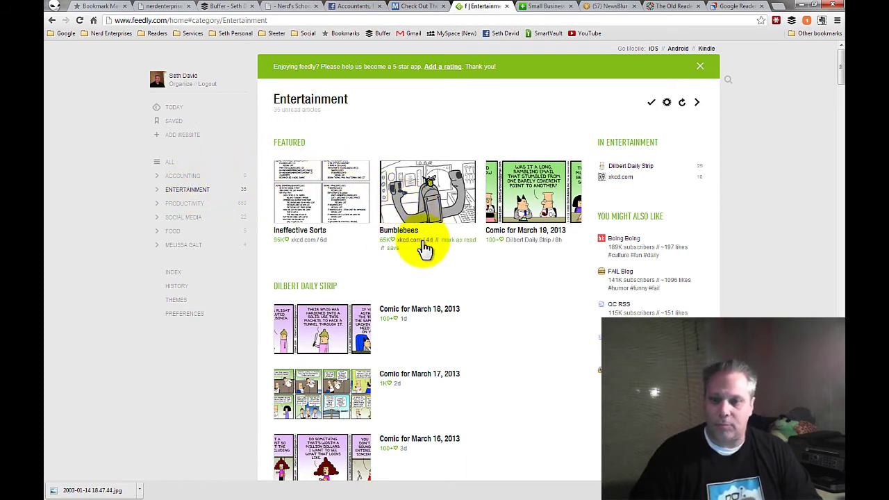
pyautogui.scroll(-2, 352, 247)
pyautogui.scroll(-1, 412, 234)
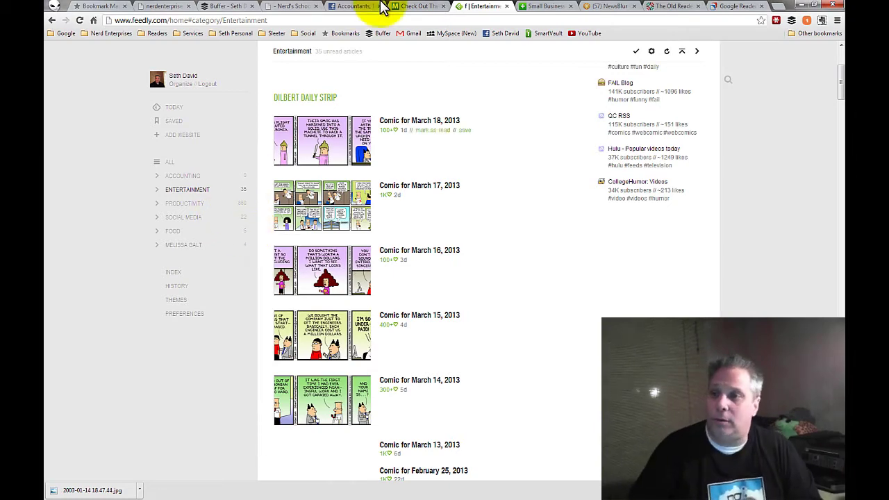
# Step: Switch to Netvibes and look over the General, Social Media and Money / Stock Market dashboards, including the Twitter and Facebook widgets
pyautogui.click(547, 7)
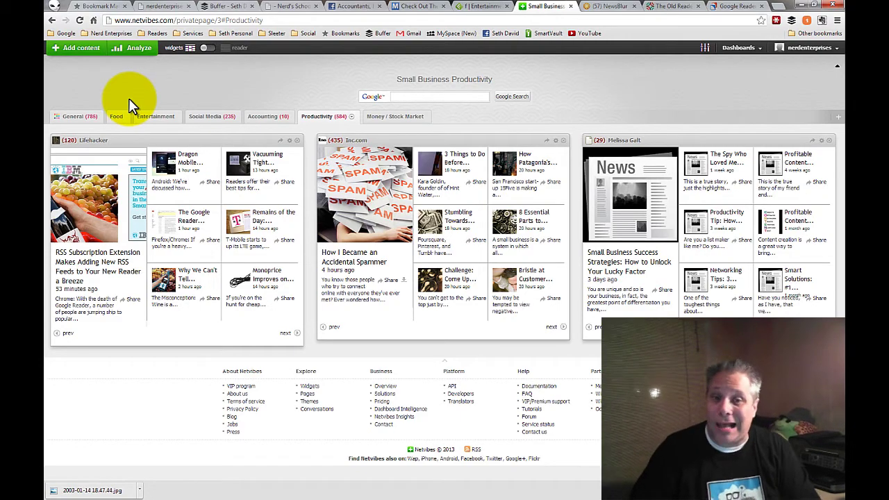
pyautogui.click(71, 118)
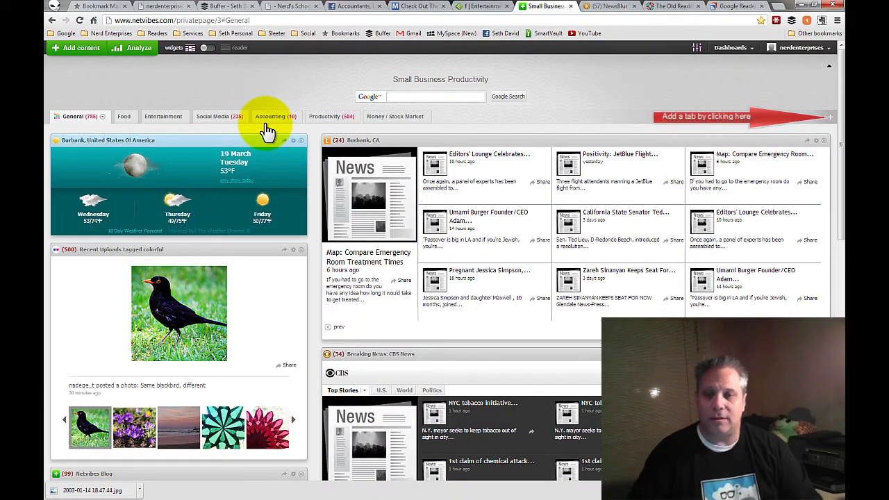
pyautogui.click(221, 122)
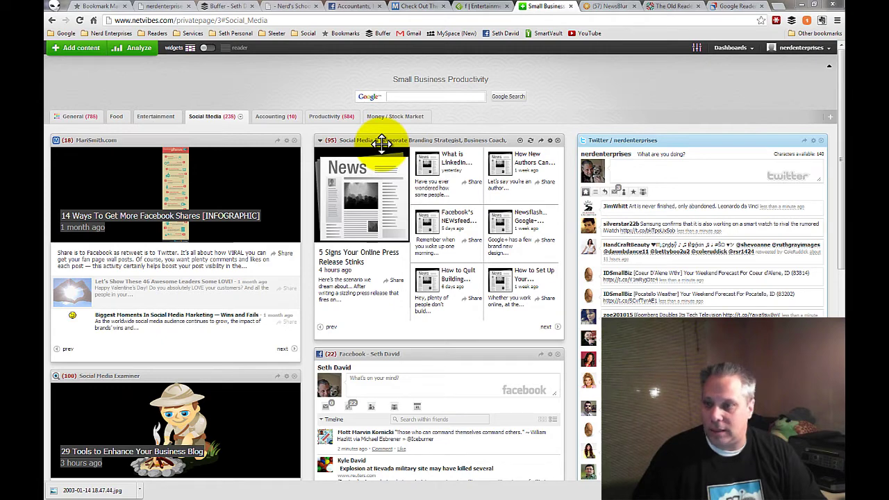
pyautogui.click(647, 169)
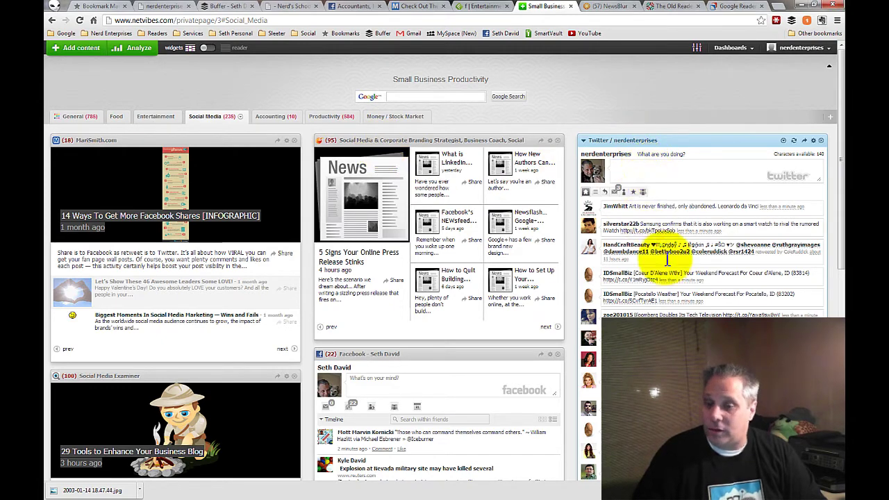
pyautogui.scroll(-1, 667, 261)
pyautogui.scroll(-2, 668, 260)
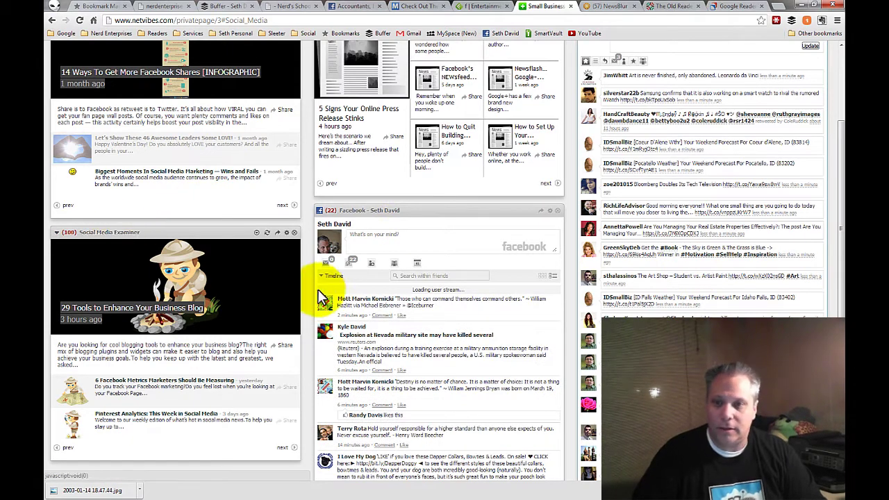
pyautogui.scroll(2, 320, 295)
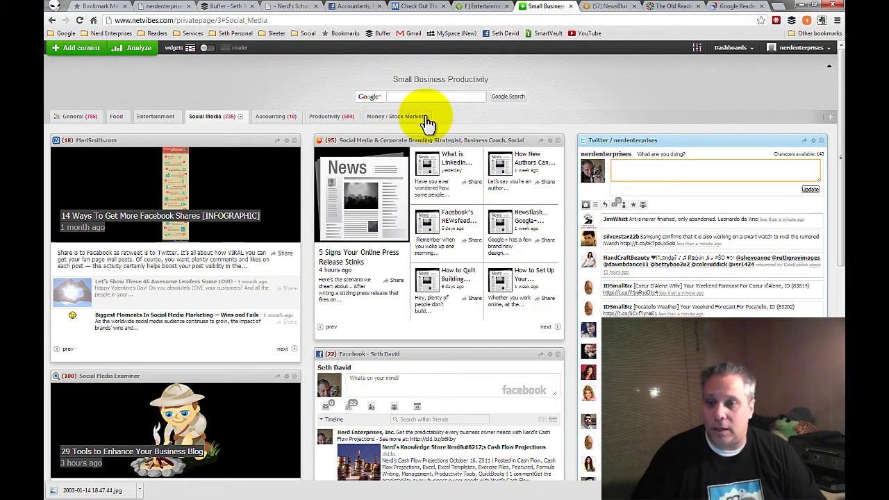
pyautogui.click(404, 117)
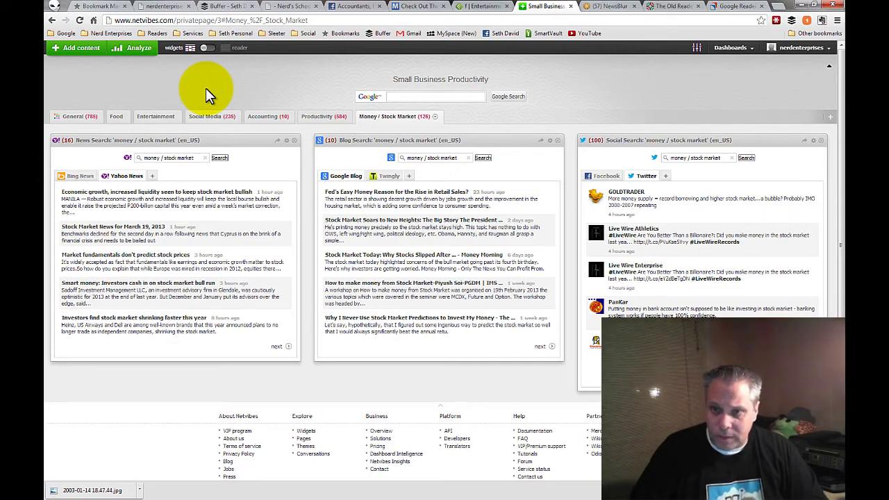
# Step: Set the Dilbert Daily Strip widget on the Entertainment dashboard to the Magazine view
pyautogui.click(149, 120)
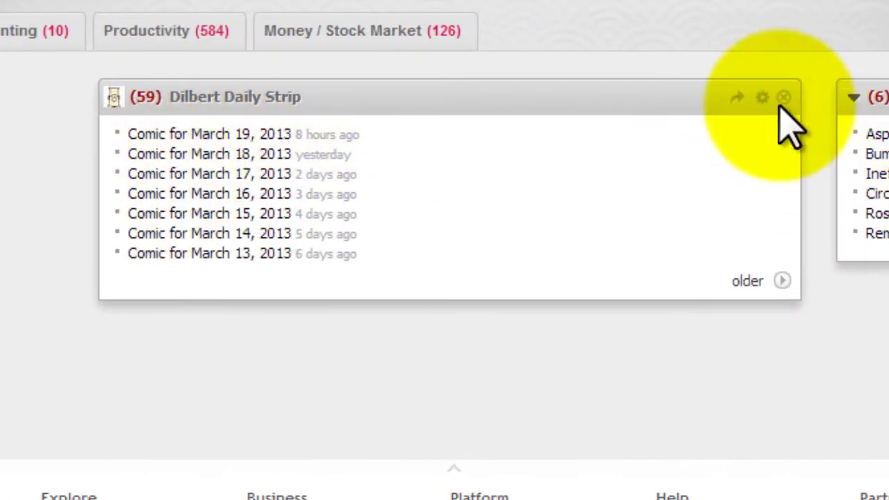
pyautogui.click(762, 98)
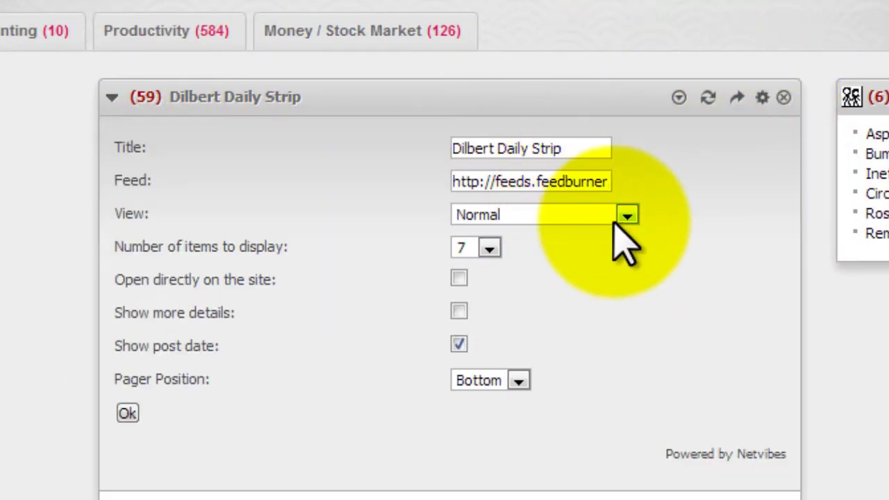
pyautogui.click(626, 216)
pyautogui.click(482, 253)
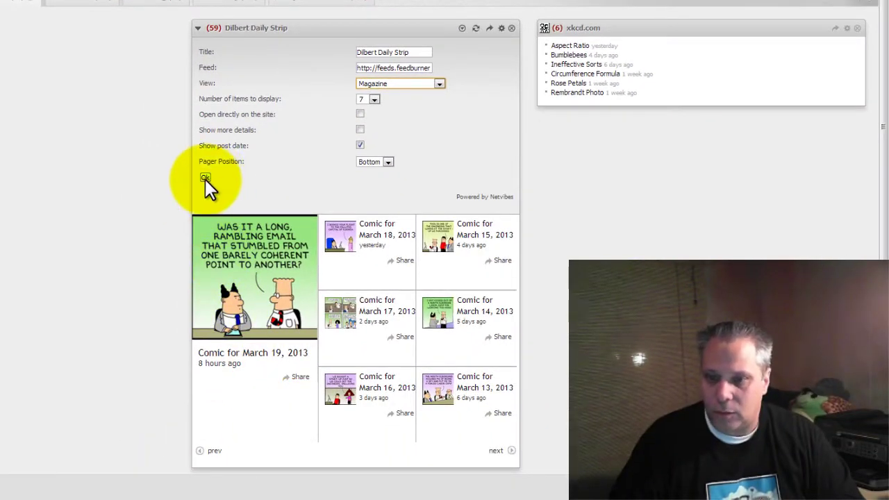
pyautogui.click(181, 239)
pyautogui.click(205, 180)
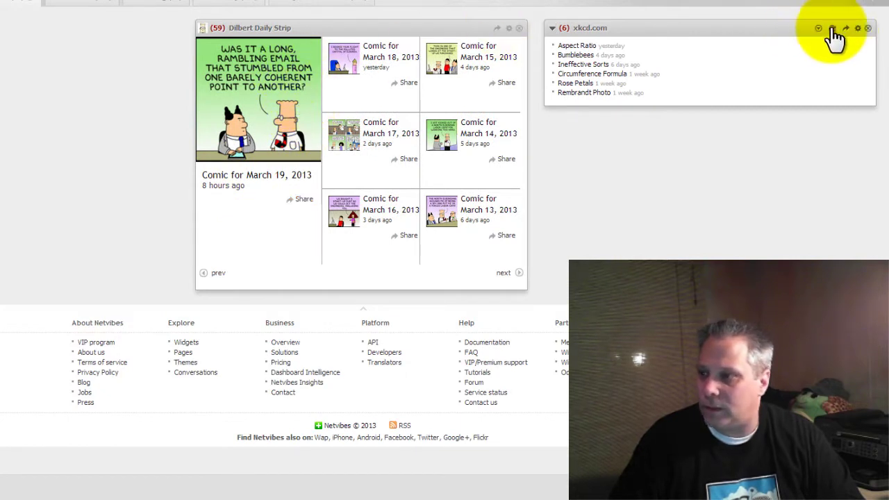
# Step: Set the xkcd.com widget's view to Ticker and save its settings
pyautogui.click(858, 27)
pyautogui.click(794, 84)
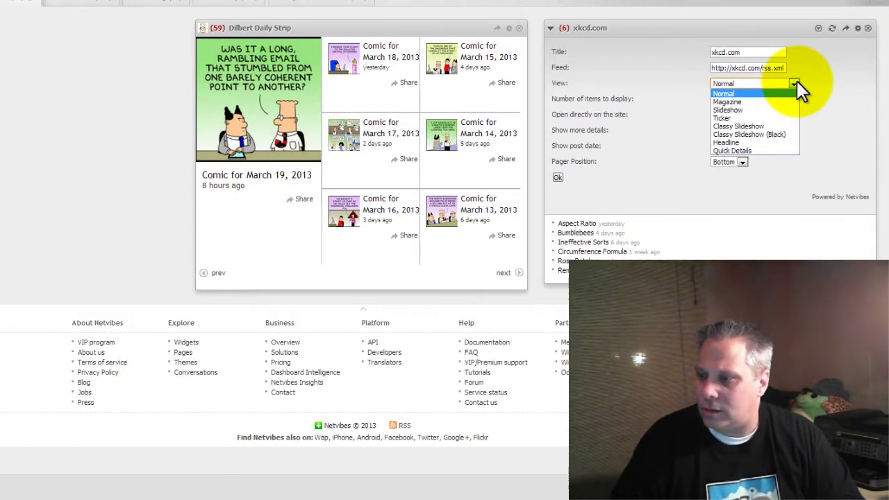
pyautogui.click(725, 119)
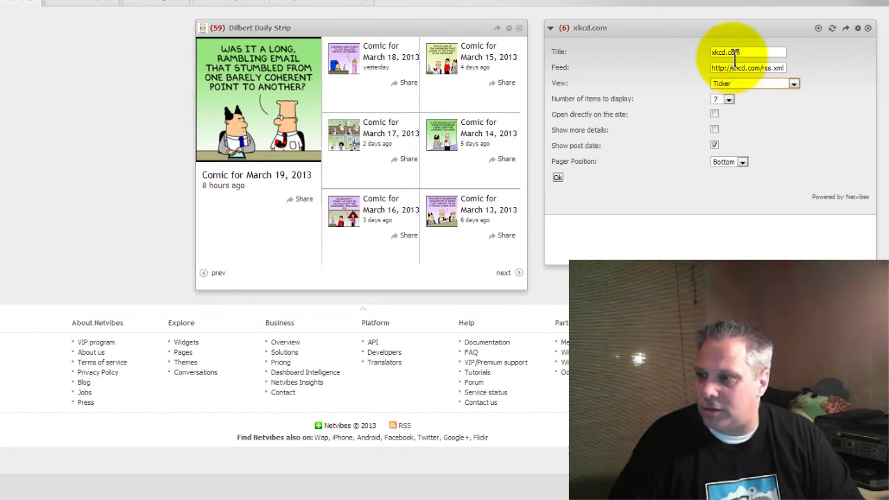
pyautogui.click(558, 177)
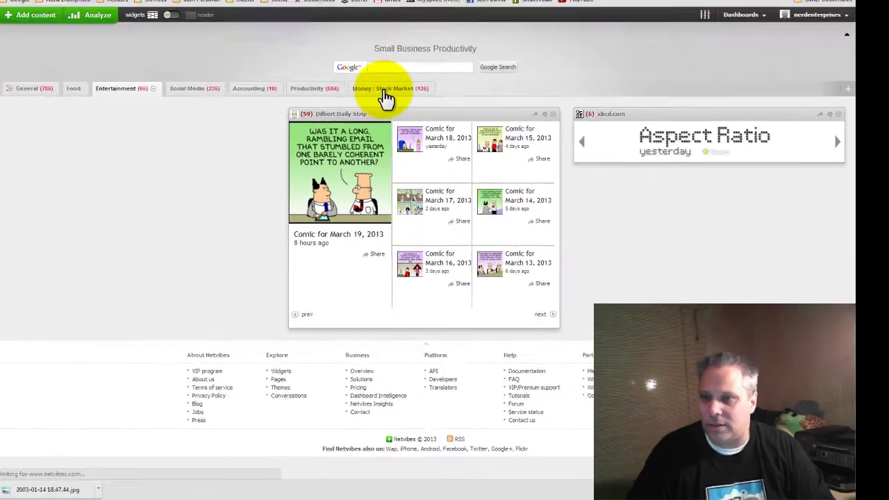
# Step: Show the News Search widget's settings and language choices on the Money / Stock Market dashboard, and collapse the widget
pyautogui.click(306, 4)
pyautogui.click(288, 140)
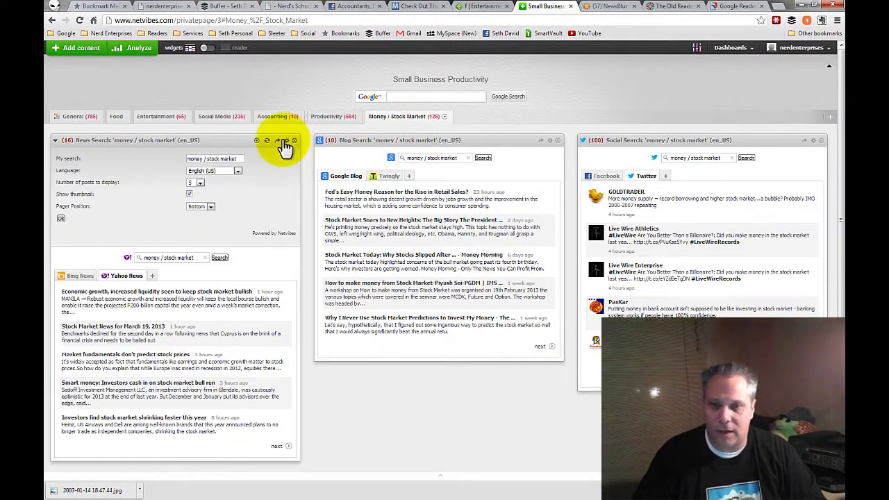
pyautogui.click(237, 171)
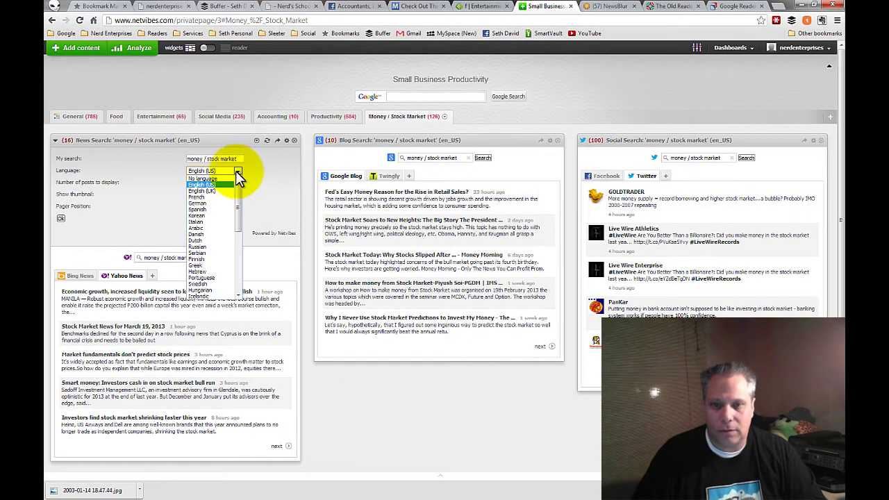
pyautogui.click(236, 171)
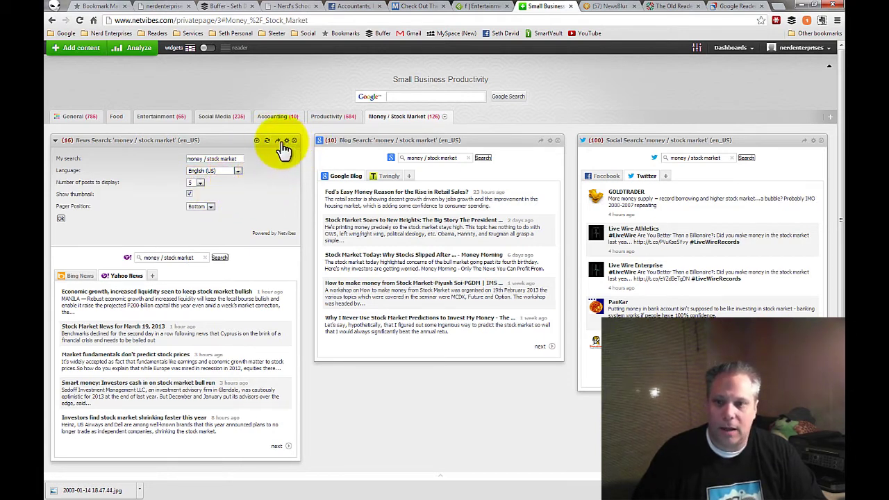
pyautogui.click(54, 141)
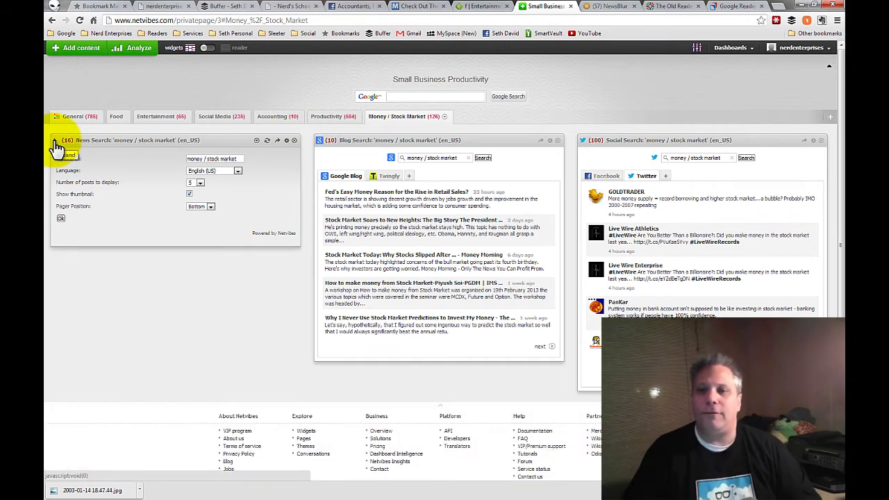
# Step: Search Netvibes' widgets for "Wall St" and add the Money, Markets & More widget below the News Search widget
pyautogui.click(85, 51)
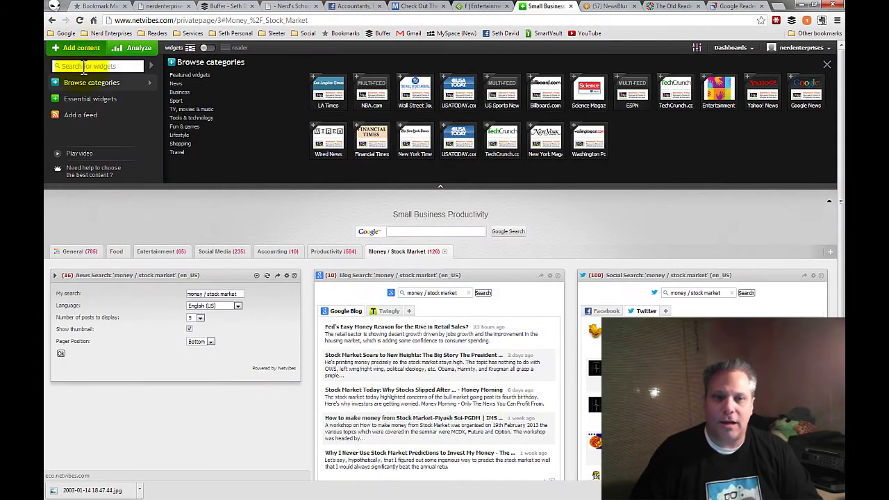
pyautogui.click(84, 66)
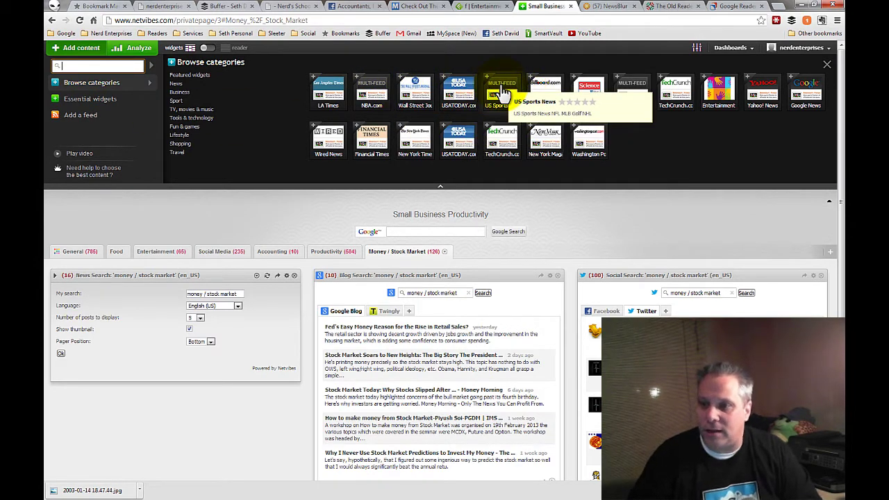
pyautogui.click(78, 66)
pyautogui.write('Wall St')
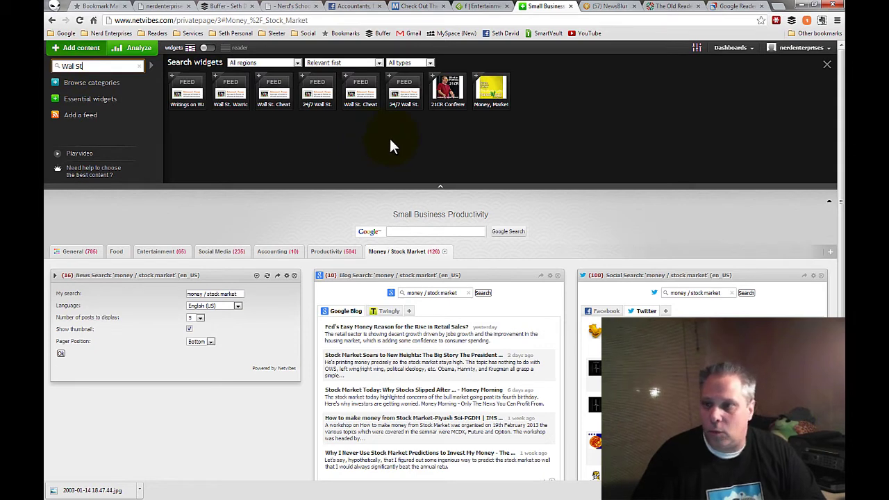
pyautogui.moveTo(489, 89)
pyautogui.moveTo(490, 89); pyautogui.dragTo(150, 306)
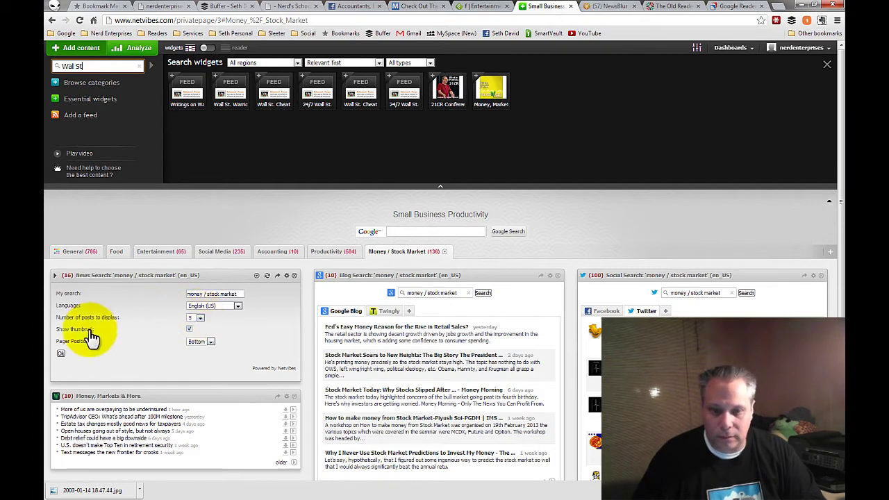
# Step: Close the News Search widget's settings and look at its Bing News and Yahoo News sources
pyautogui.click(60, 352)
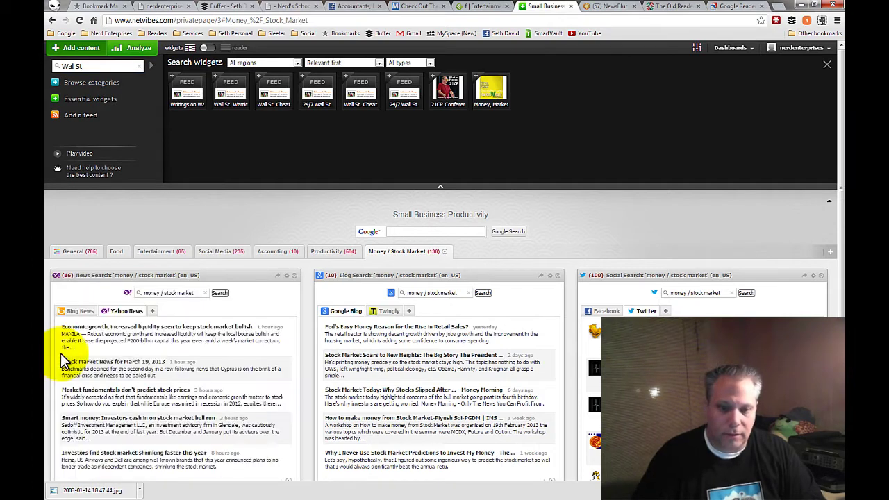
pyautogui.scroll(-1, 149, 365)
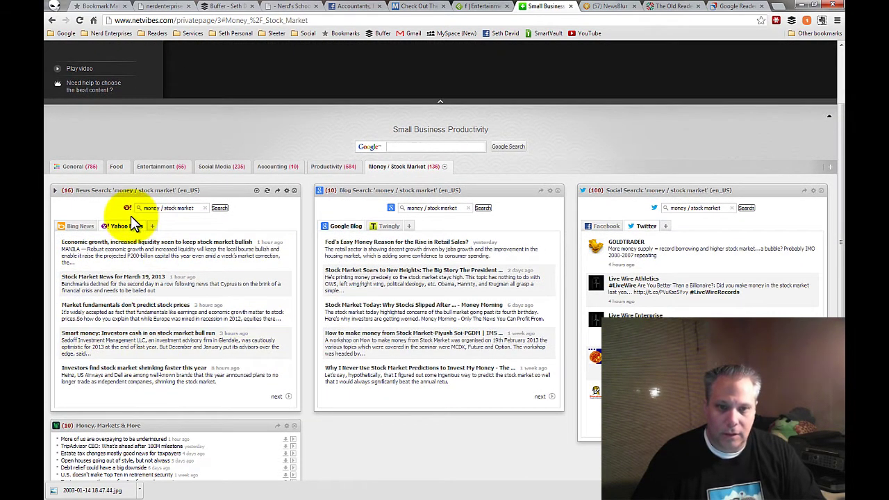
pyautogui.click(80, 227)
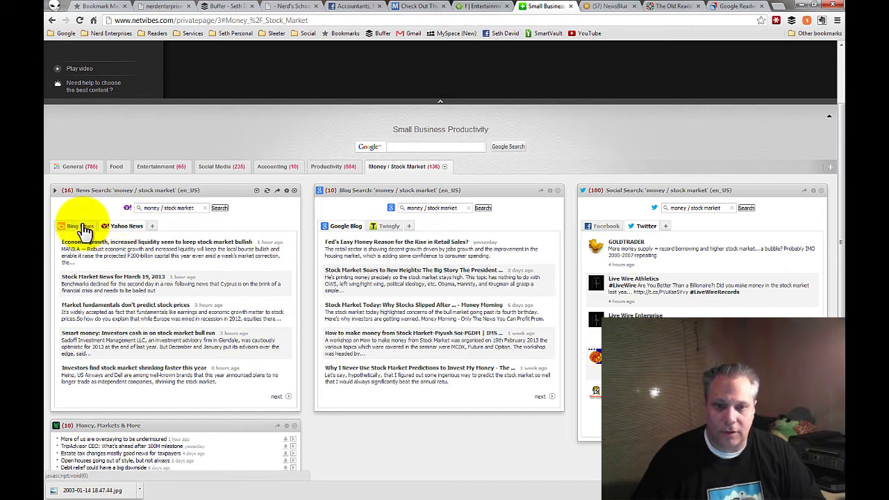
pyautogui.click(123, 228)
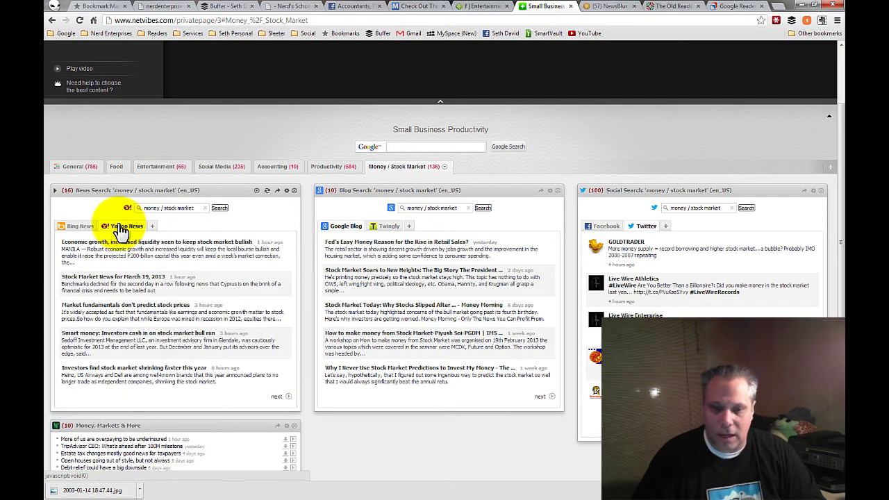
pyautogui.scroll(3, 229, 292)
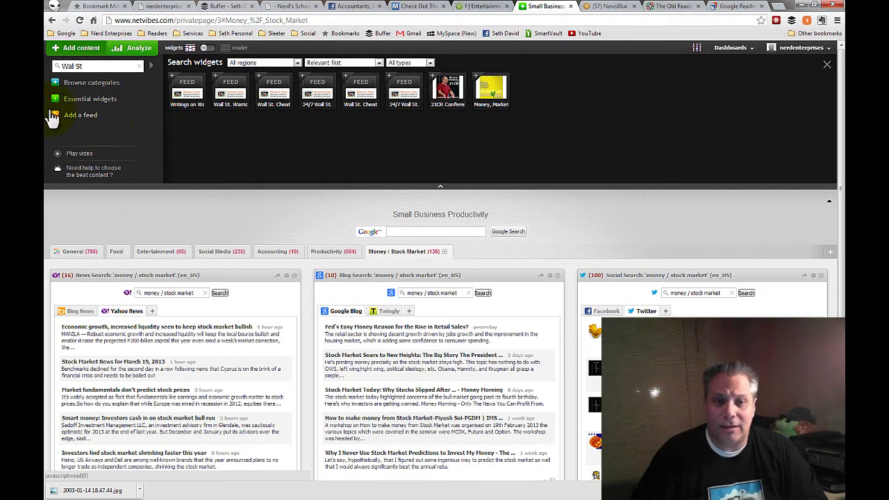
# Step: Copy the nerdenterprises.com/feed/ address from its browser tab and enter it as a feed to add in Netvibes
pyautogui.click(79, 118)
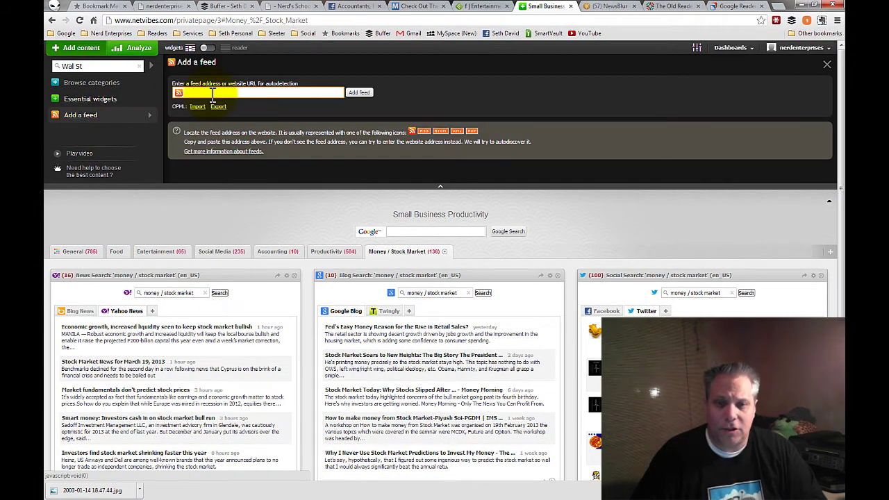
pyautogui.click(170, 6)
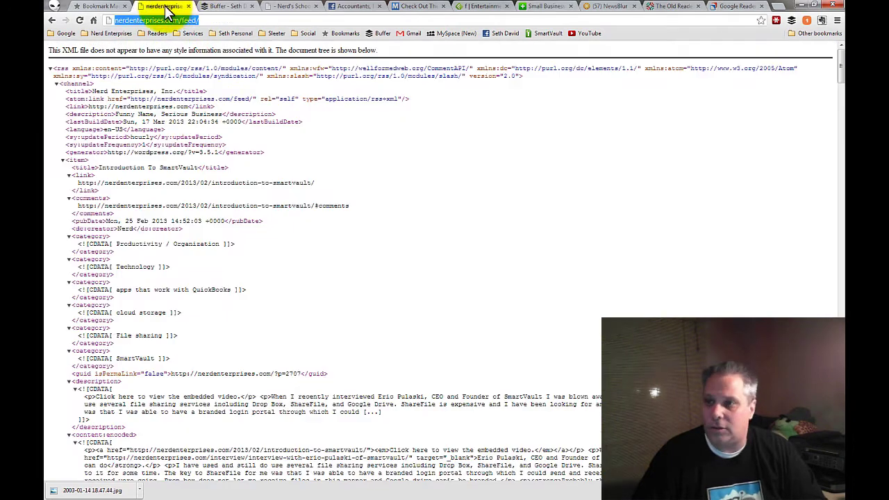
pyautogui.click(219, 21)
pyautogui.hotkey('ctrl', 'c')
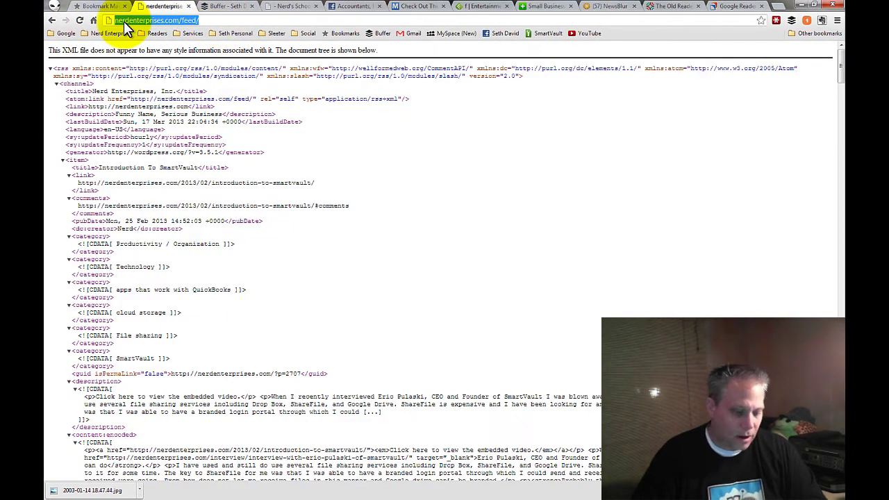
pyautogui.click(212, 6)
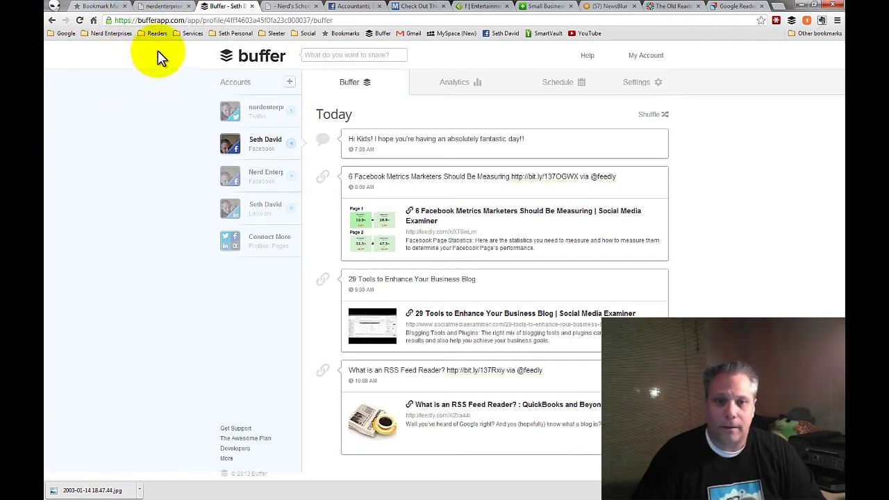
pyautogui.click(549, 7)
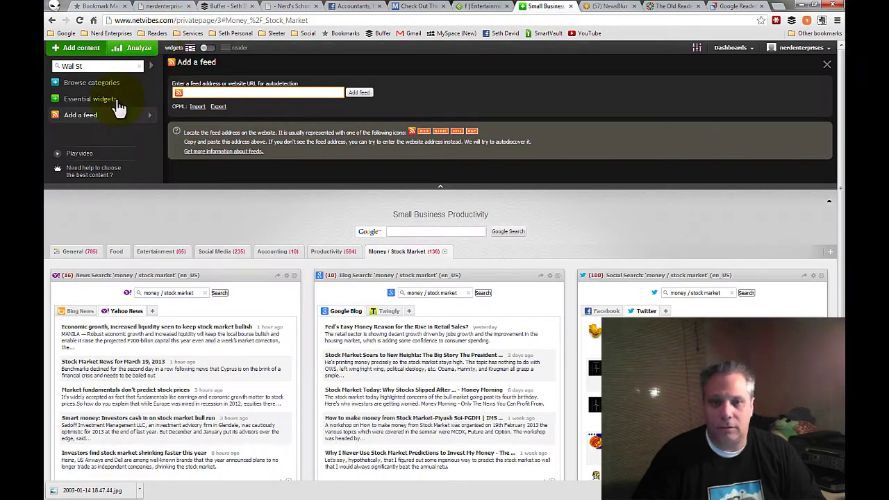
pyautogui.click(209, 92)
pyautogui.hotkey('ctrl', 'v')
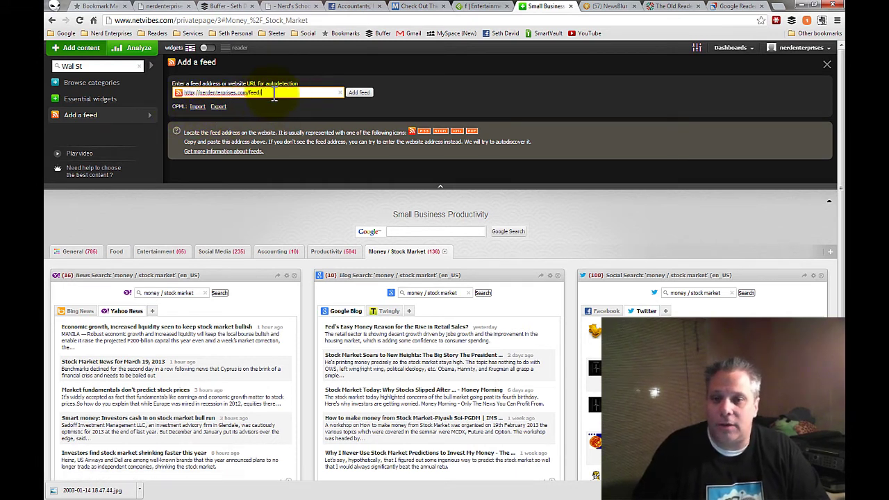
# Step: Show Netvibes' OPML file import options and the Essential widgets catalogue, and close the add-content area
pyautogui.tripleClick(215, 96)
pyautogui.click(199, 108)
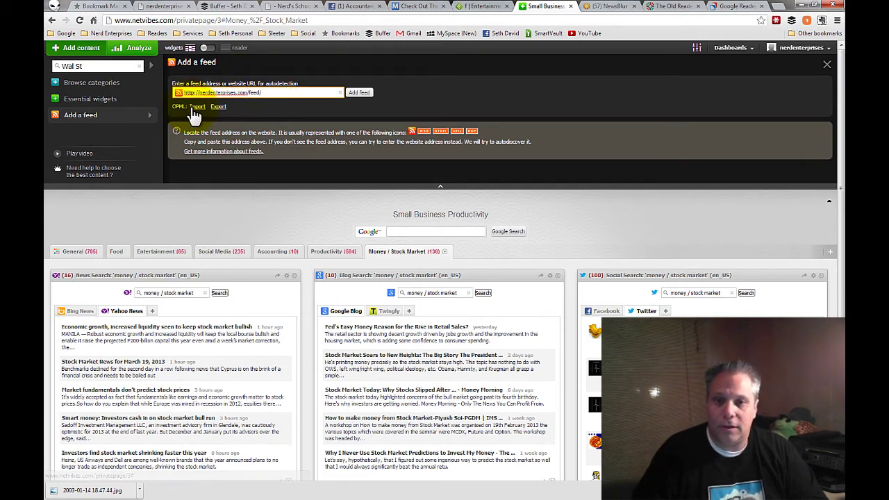
pyautogui.click(197, 106)
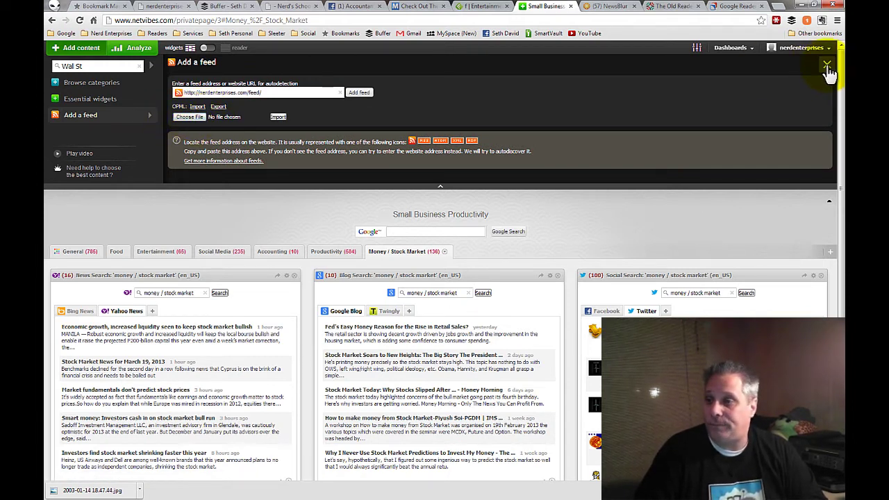
pyautogui.click(89, 102)
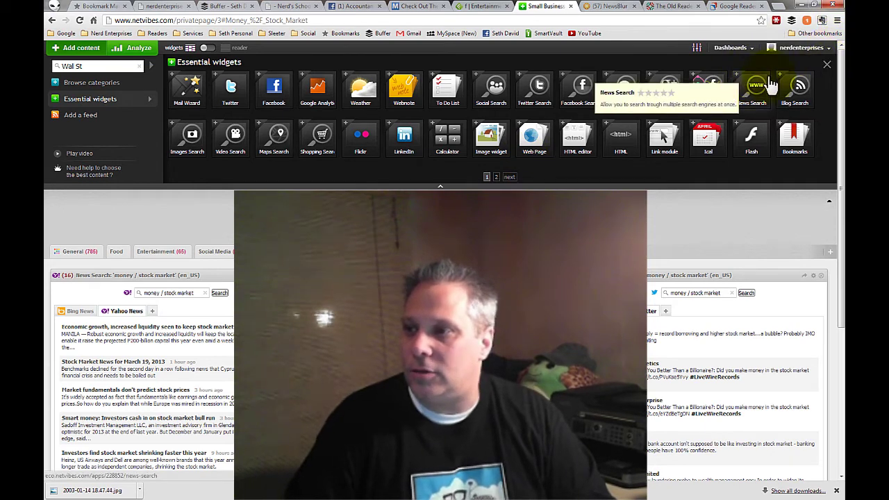
pyautogui.click(826, 66)
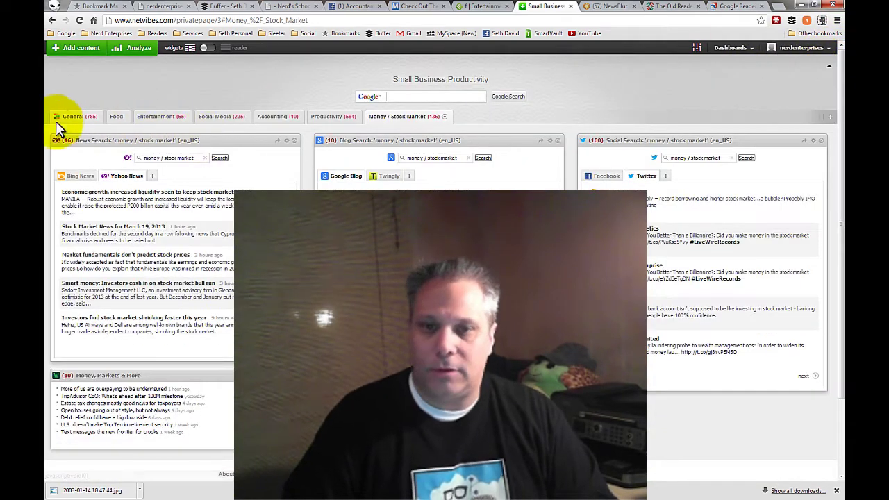
# Step: On the Accounting dashboard, read "Confused by the Options in Intuit Merchant Service?" in feed and website views, and return to the feed view
pyautogui.click(275, 122)
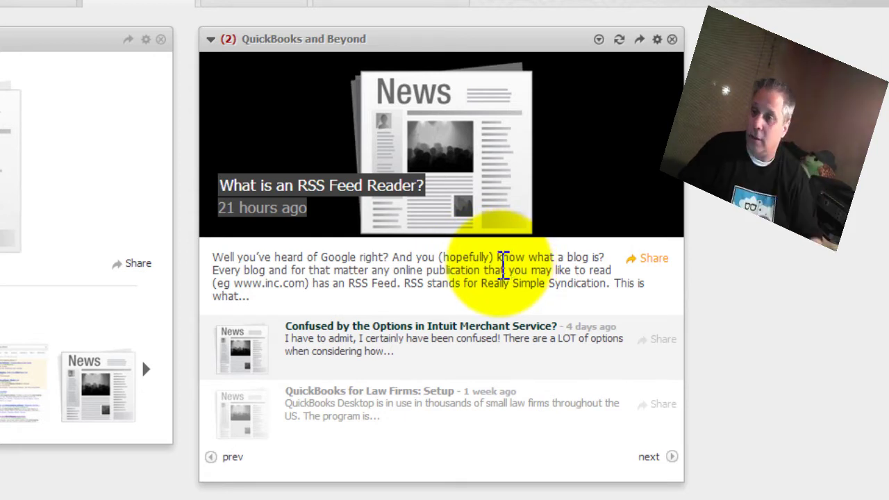
pyautogui.click(457, 328)
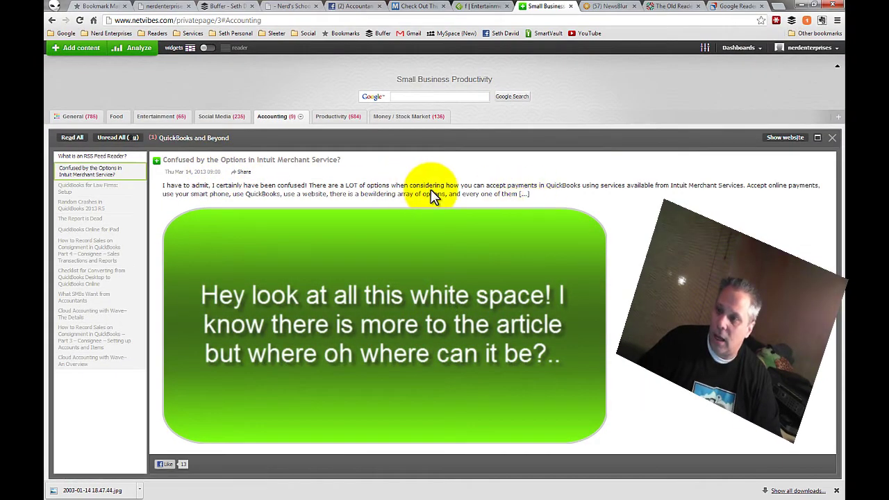
pyautogui.click(785, 138)
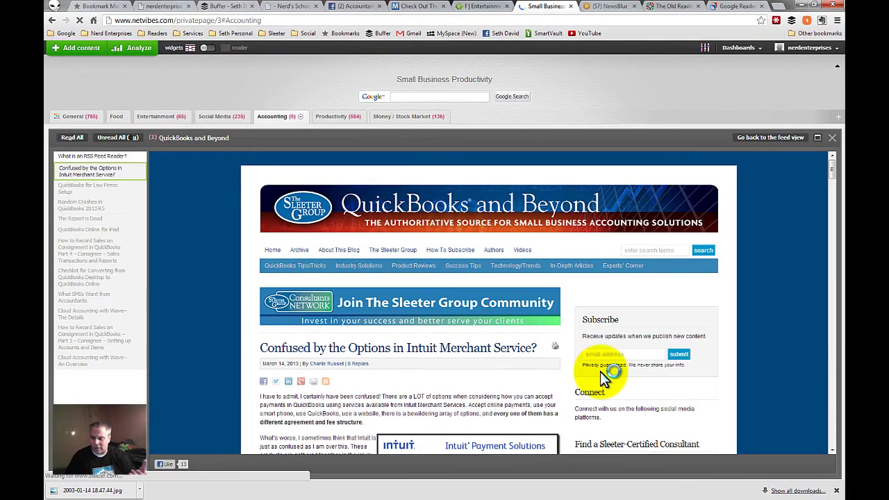
pyautogui.scroll(-3, 595, 381)
pyautogui.scroll(-1, 595, 374)
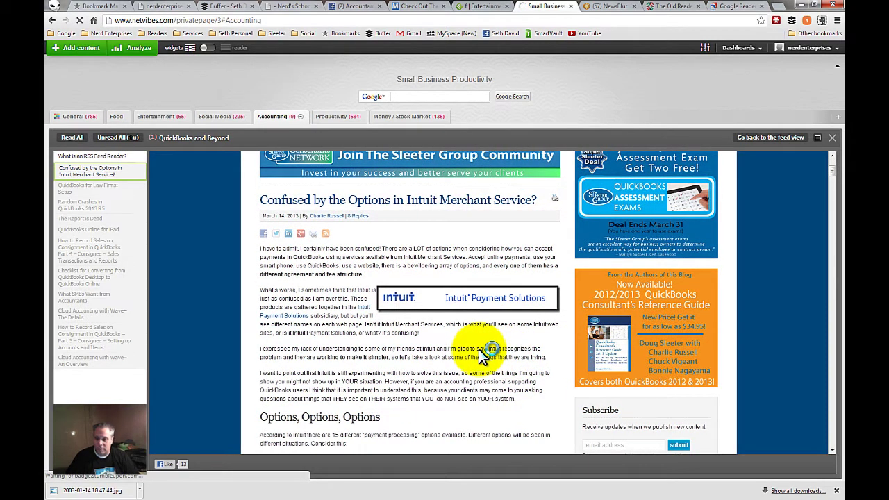
pyautogui.scroll(-5, 716, 194)
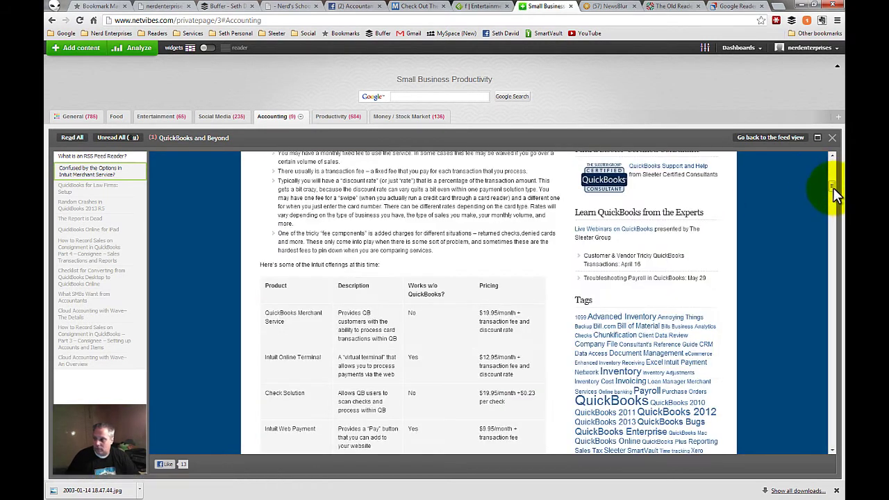
pyautogui.moveTo(832, 185); pyautogui.dragTo(830, 165)
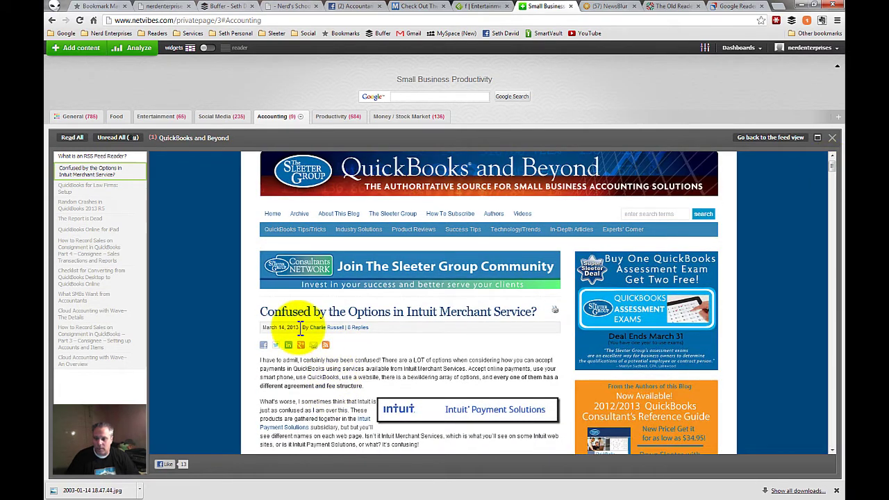
pyautogui.click(767, 139)
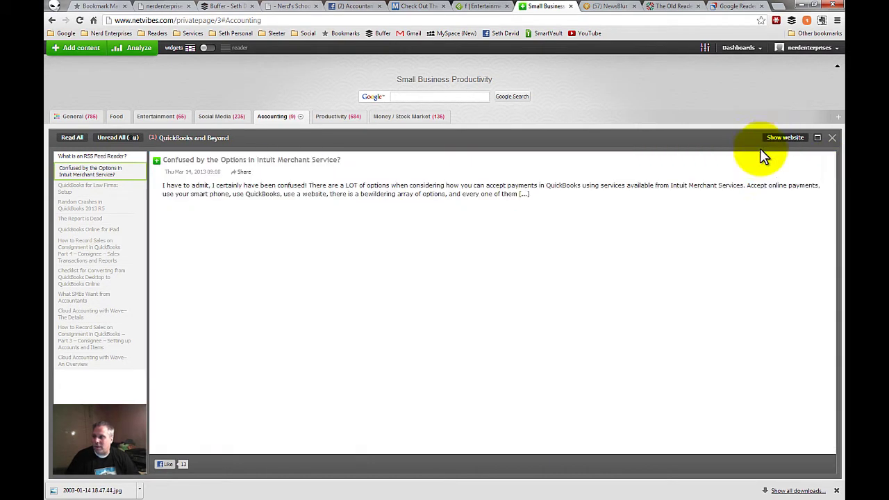
# Step: Prepare to share the Intuit Merchant Service article on Facebook and Twitter with a comment, and close the dialog without sharing
pyautogui.click(244, 173)
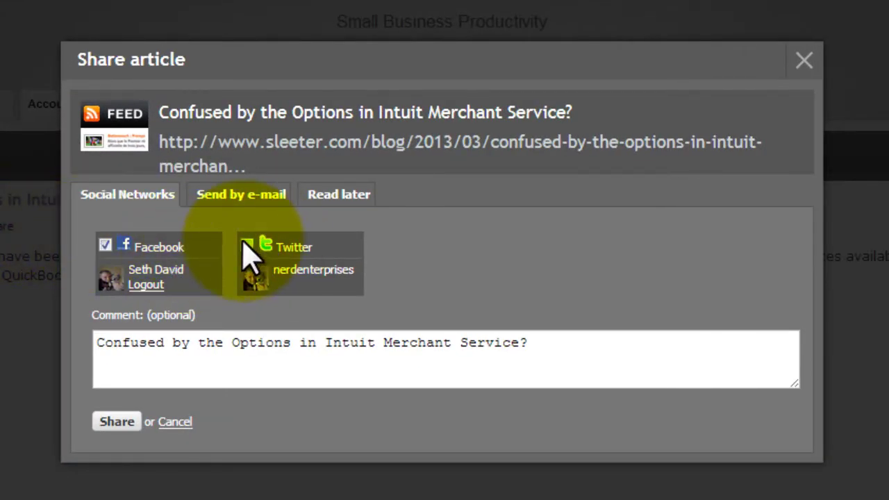
pyautogui.click(246, 245)
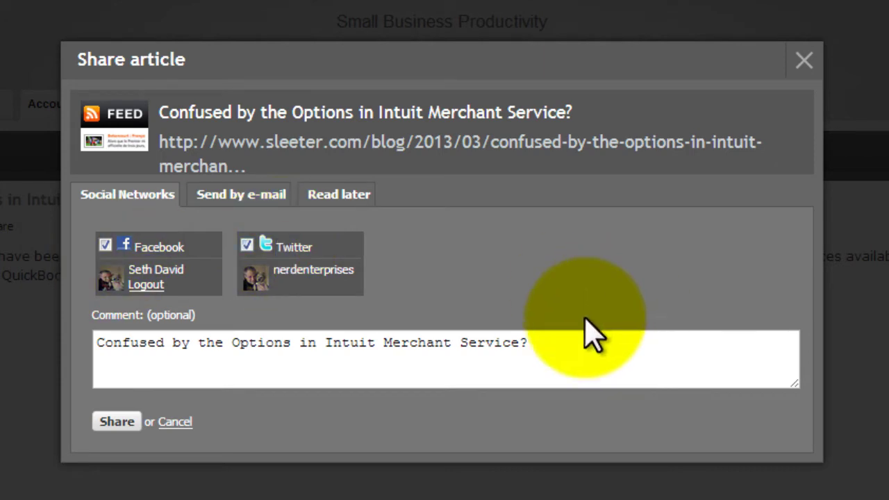
pyautogui.click(535, 342)
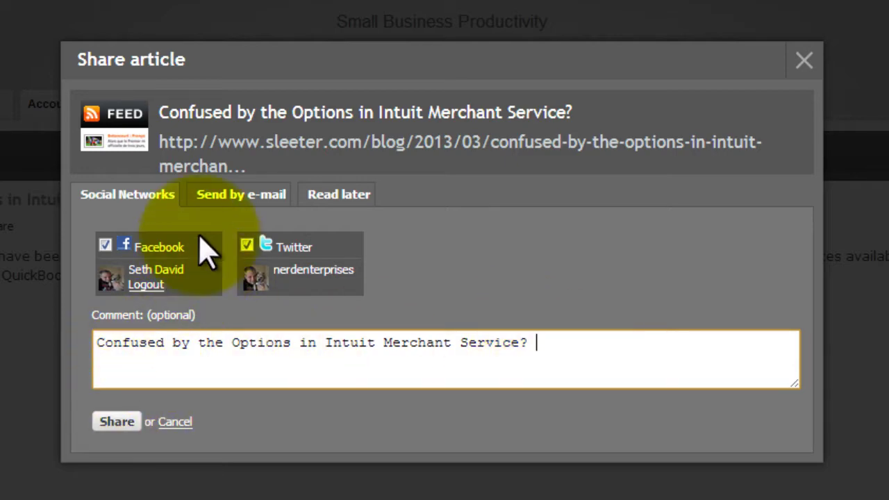
pyautogui.click(803, 60)
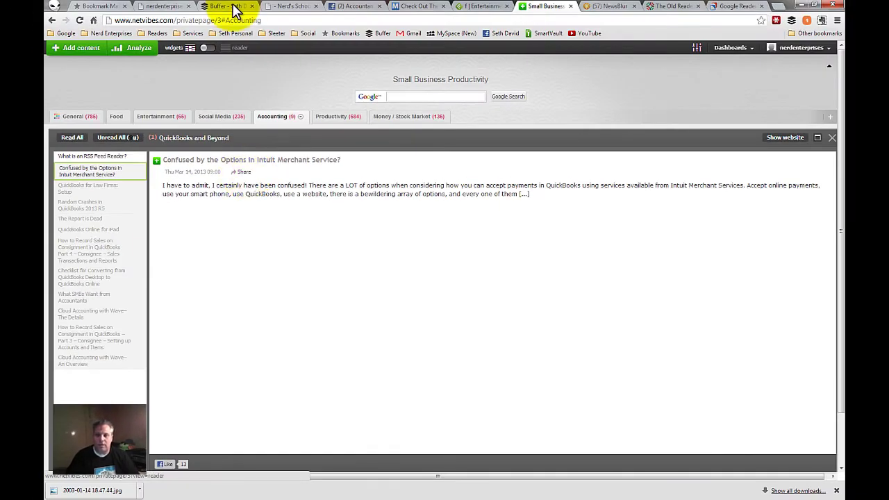
# Step: Look at the scheduled posts in Buffer and compare them with Netvibes' sharing options for the article
pyautogui.click(222, 7)
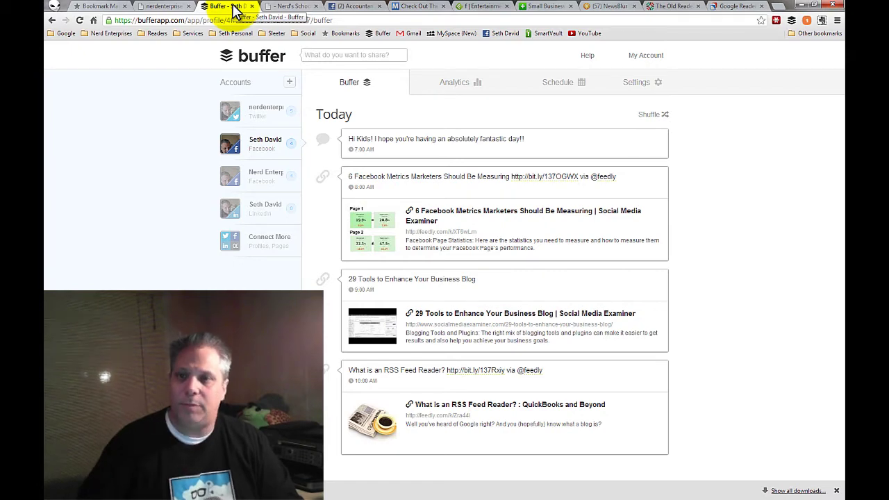
pyautogui.click(552, 6)
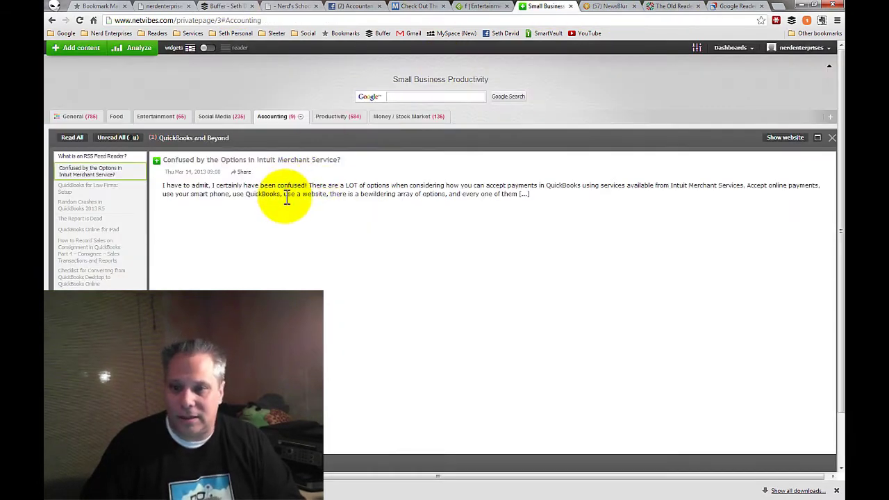
pyautogui.click(242, 173)
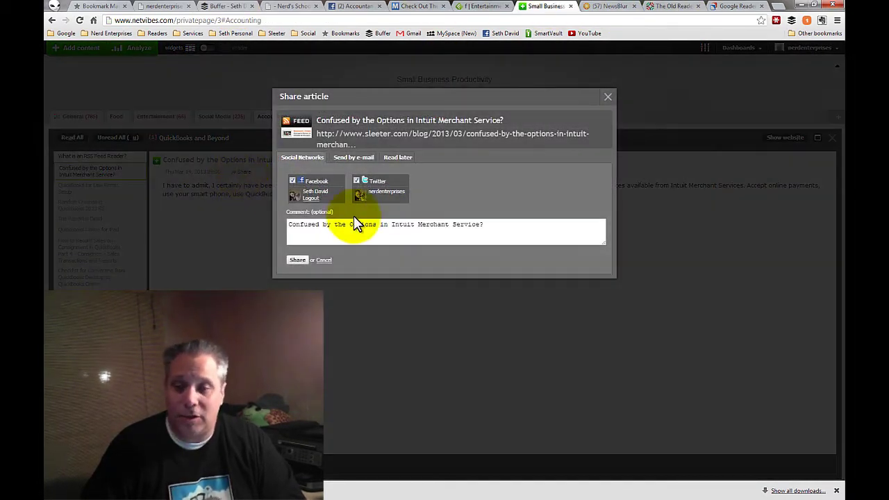
pyautogui.click(608, 98)
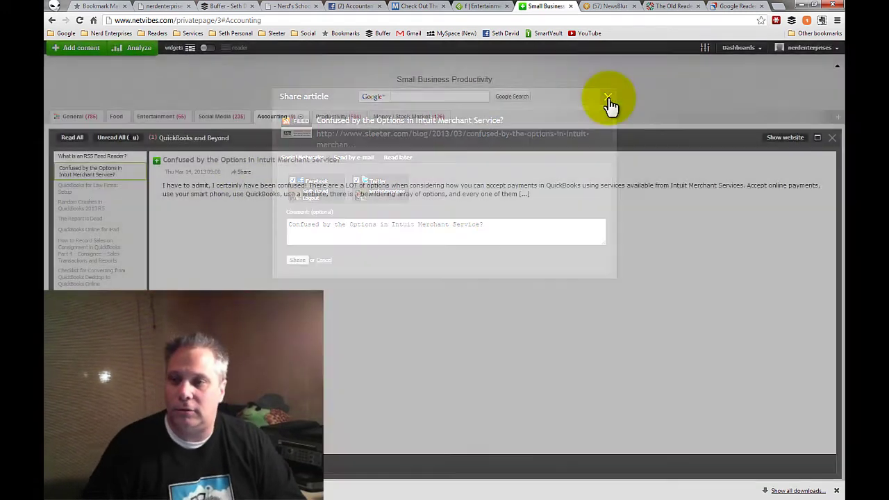
# Step: Switch to NewsBlur and view "What is an RSS Feed Reader?" in the blurblog, the QuickBooks and Beyond feed and its original page
pyautogui.click(609, 8)
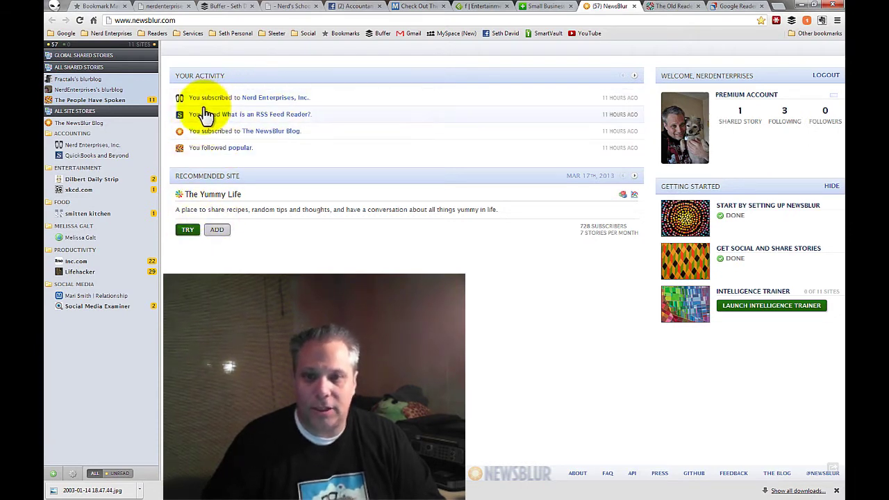
pyautogui.click(255, 117)
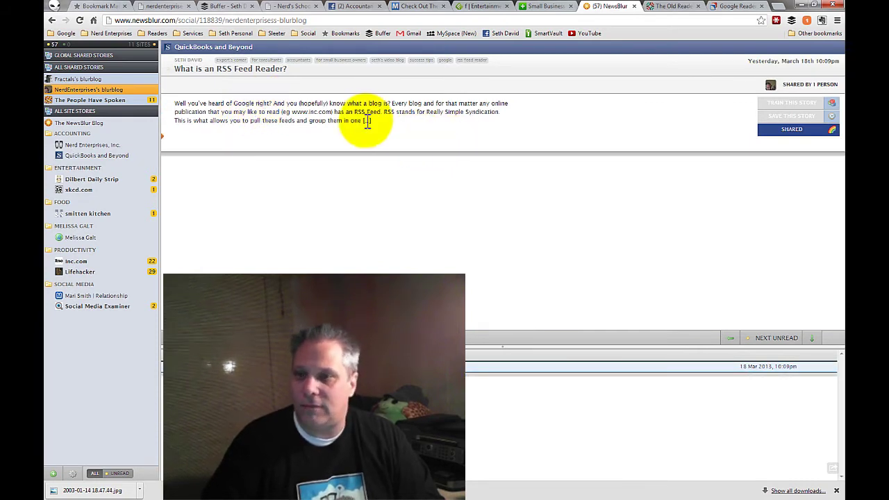
pyautogui.click(87, 155)
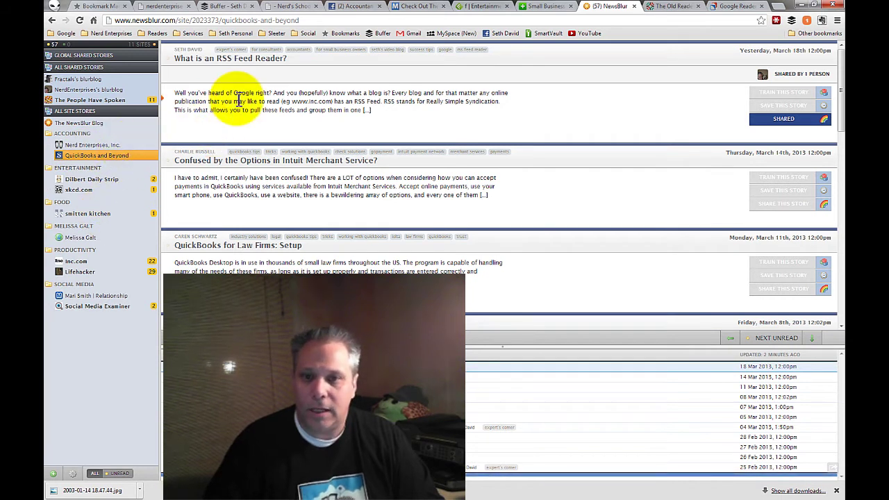
pyautogui.click(243, 58)
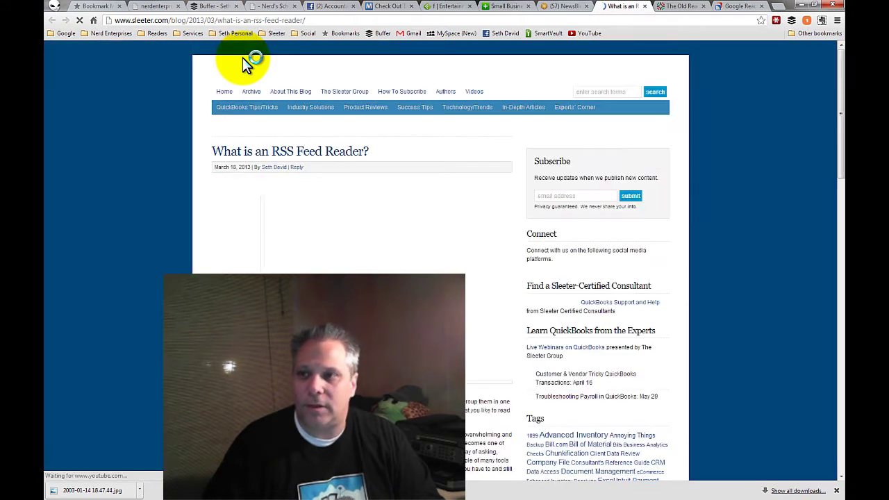
# Step: Back in NewsBlur, enable posting to Twitter and Facebook in the sharing options of "What is an RSS Feed Reader?"
pyautogui.click(564, 7)
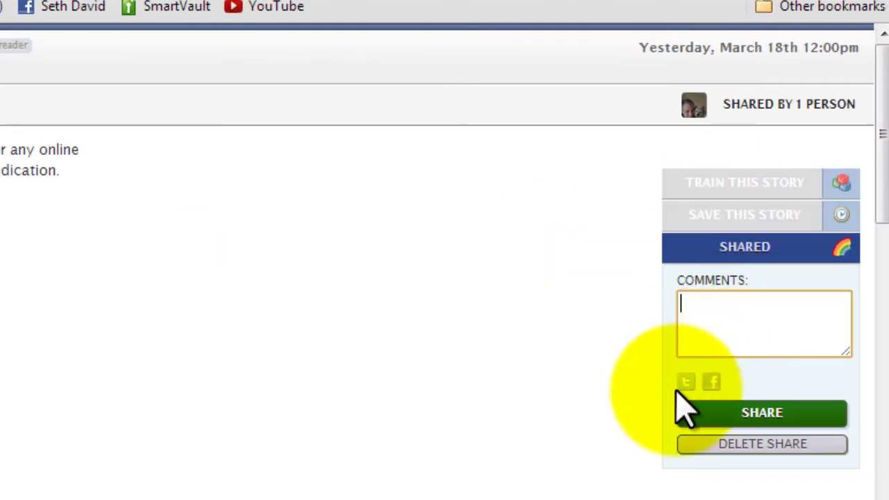
pyautogui.click(687, 382)
pyautogui.click(710, 382)
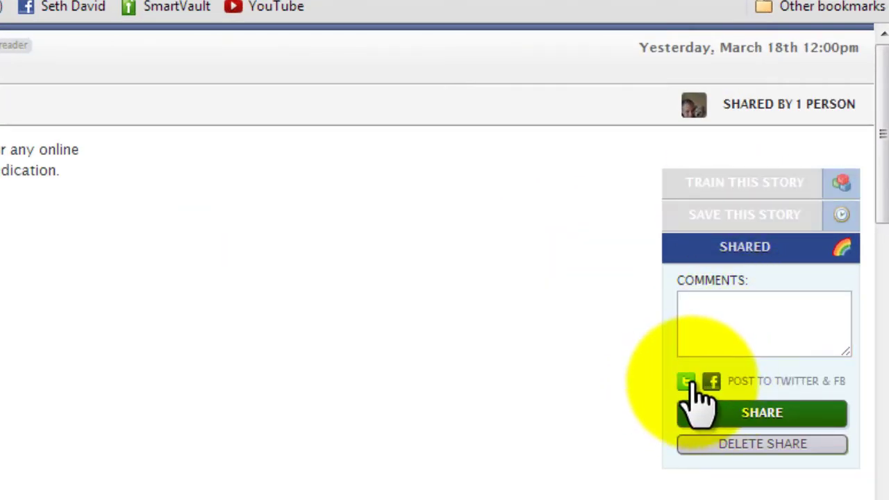
pyautogui.click(731, 307)
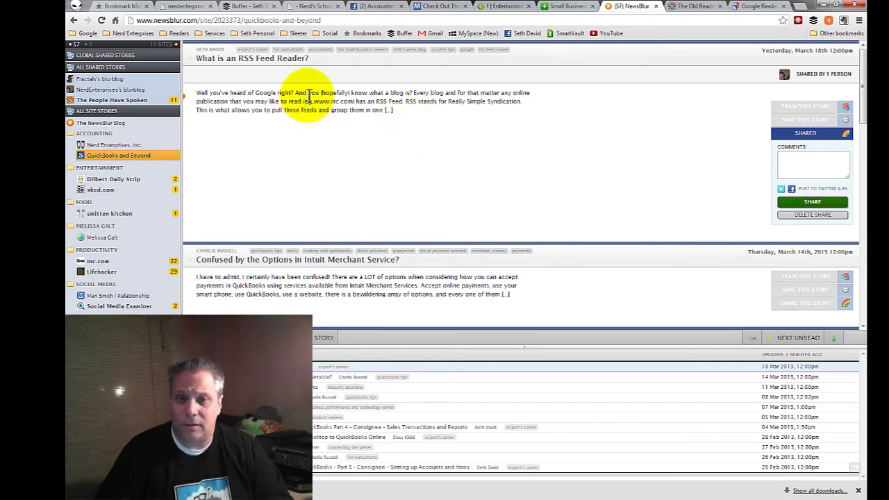
# Step: Browse the QuickBooks and Beyond stories in NewsBlur, and view the site in Original view
pyautogui.scroll(-1, 369, 204)
pyautogui.scroll(-2, 374, 201)
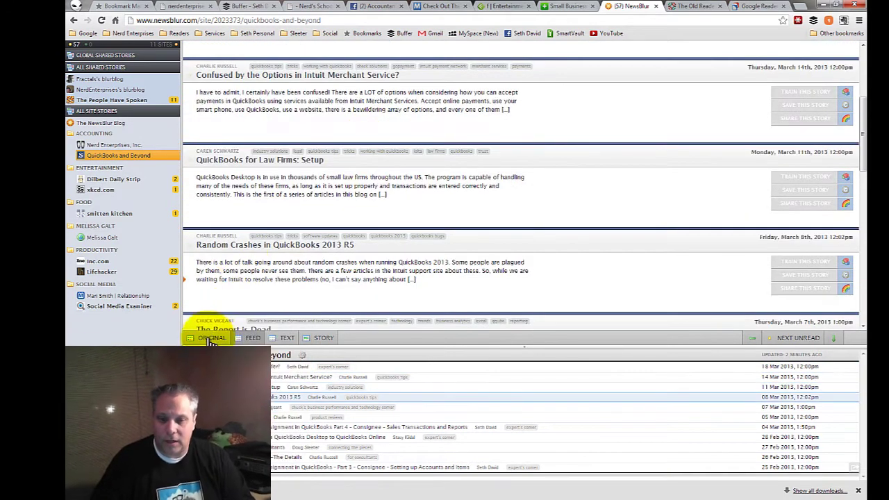
pyautogui.click(211, 340)
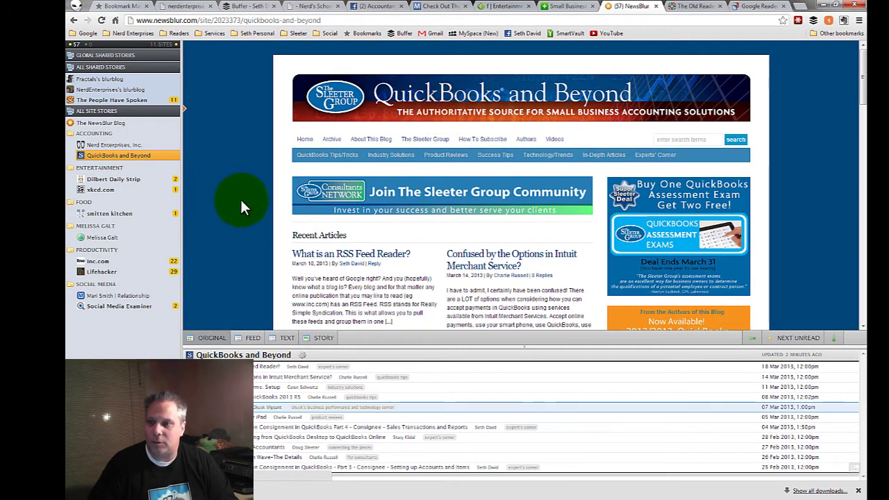
pyautogui.scroll(-5, 237, 220)
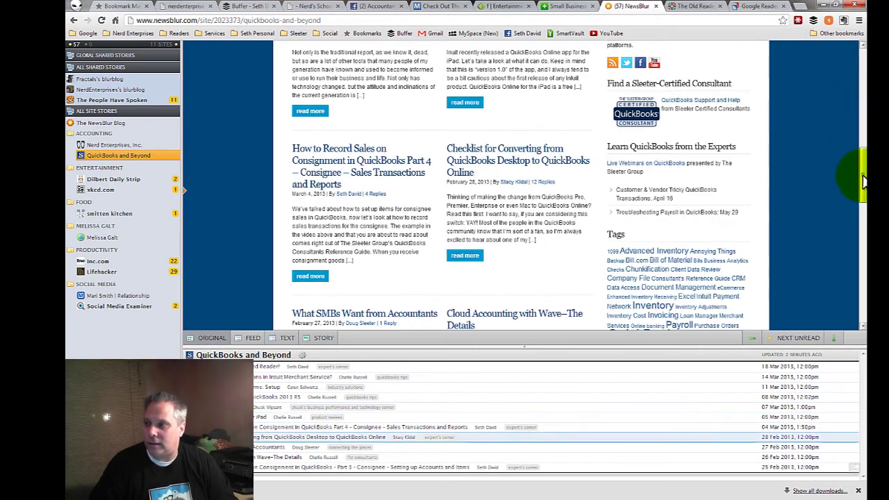
# Step: View the QuickBooks and Beyond stories in Feed view, and read the "How to Record Sales on Consignment in QuickBooks Part 4" story in Text view
pyautogui.scroll(-3, 863, 182)
pyautogui.scroll(10, 863, 182)
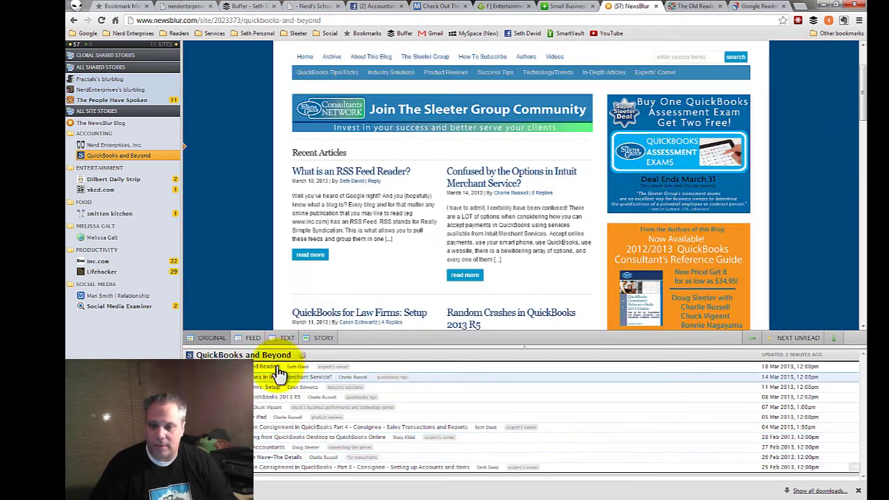
pyautogui.click(245, 343)
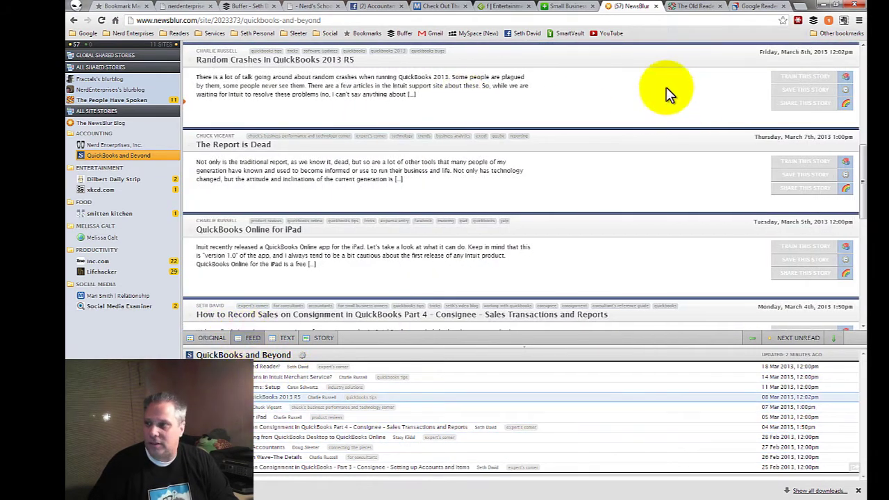
pyautogui.click(268, 316)
pyautogui.click(286, 338)
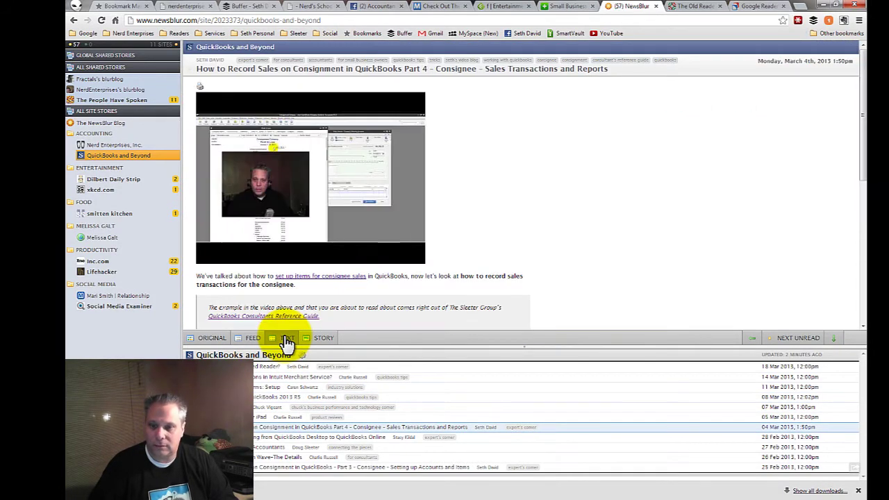
pyautogui.scroll(-3, 573, 222)
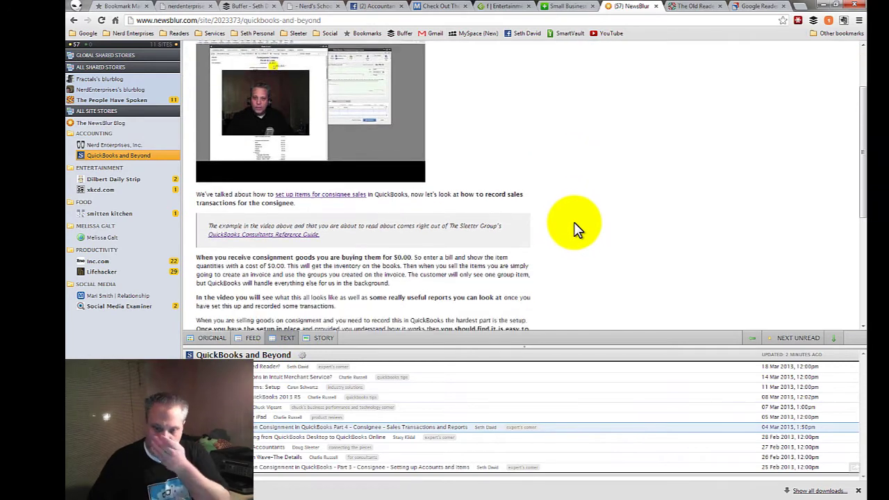
pyautogui.scroll(-1, 575, 233)
pyautogui.scroll(4, 586, 239)
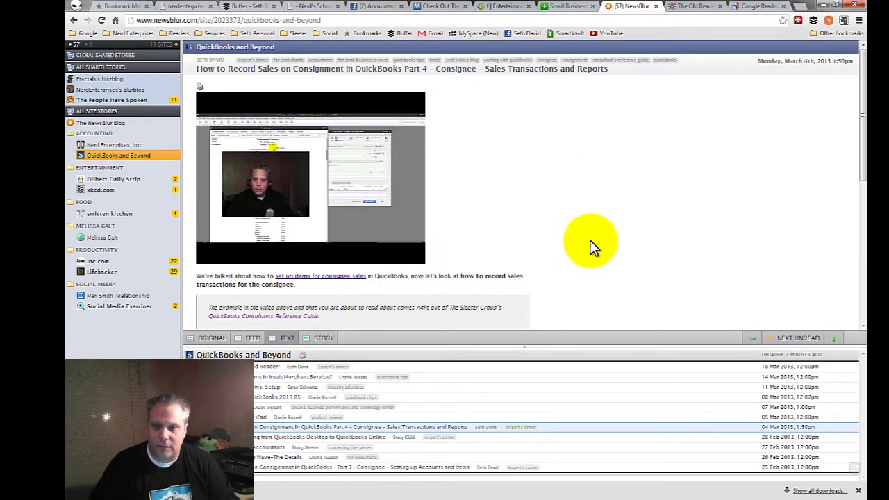
# Step: Reopen the QuickBooks and Beyond feed and read through "What is an RSS Feed Reader?" in Text view
pyautogui.click(111, 160)
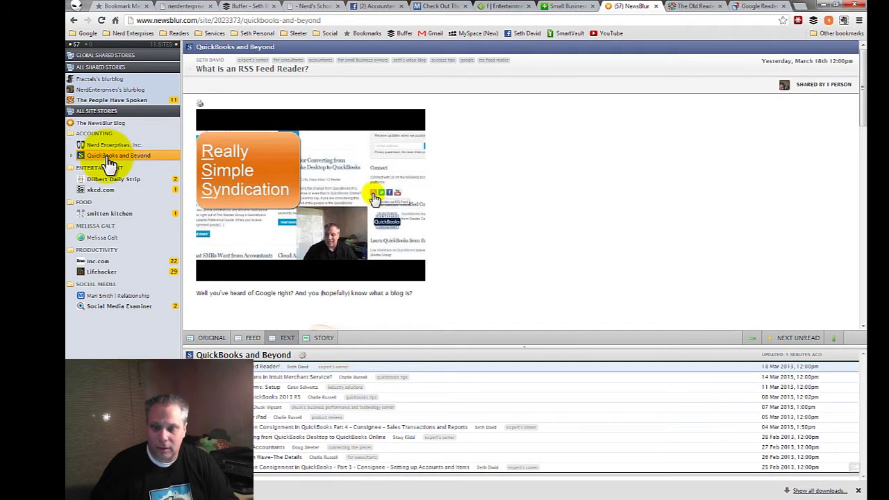
pyautogui.scroll(-1, 583, 205)
pyautogui.scroll(1, 583, 209)
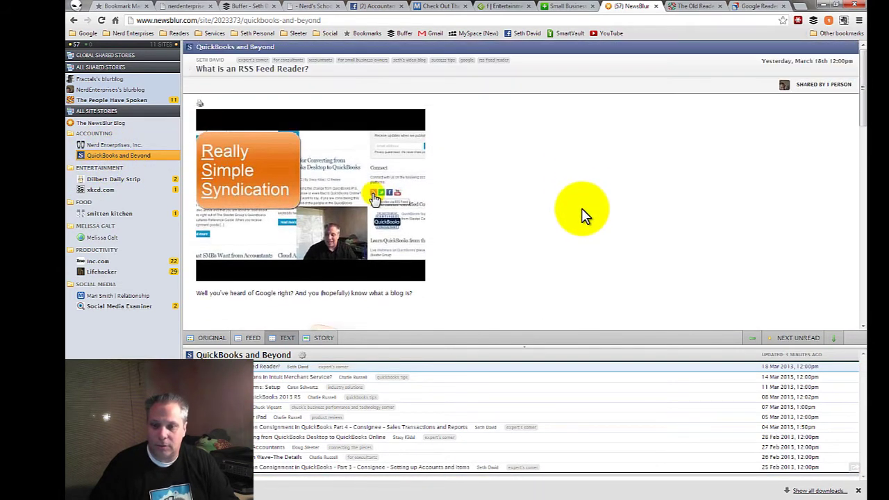
pyautogui.scroll(-1, 564, 203)
pyautogui.scroll(1, 559, 201)
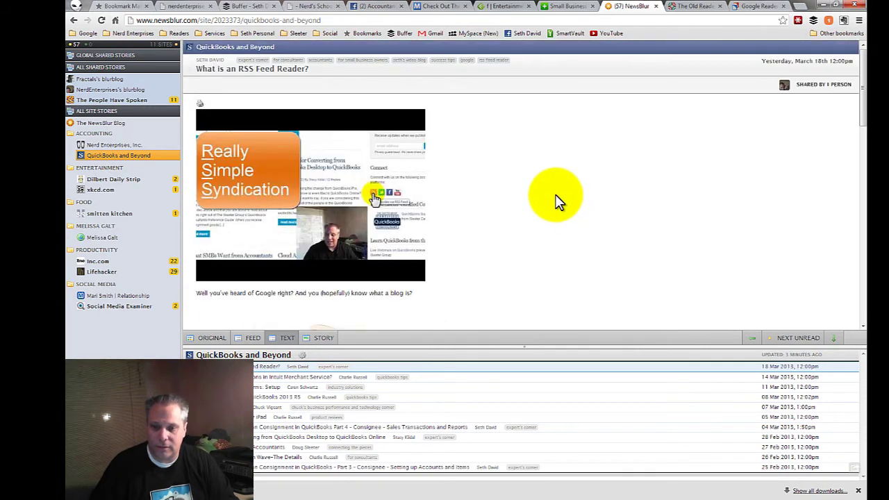
pyautogui.scroll(-2, 511, 257)
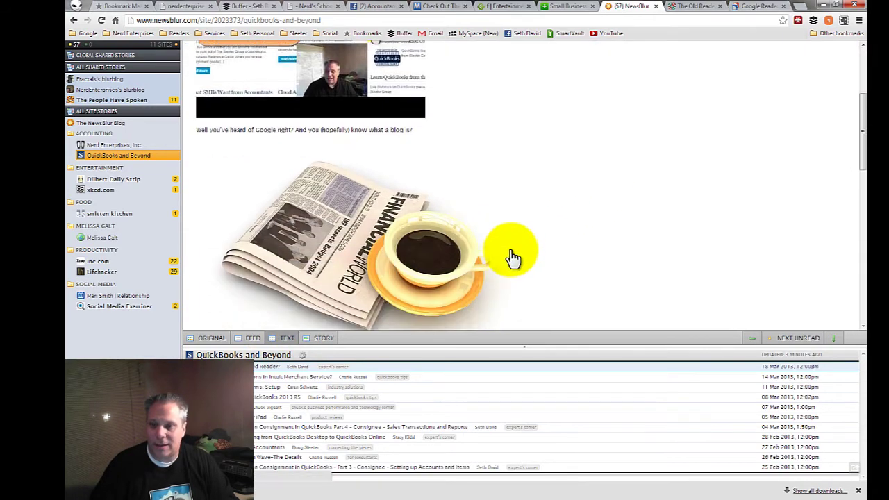
pyautogui.scroll(-10, 511, 258)
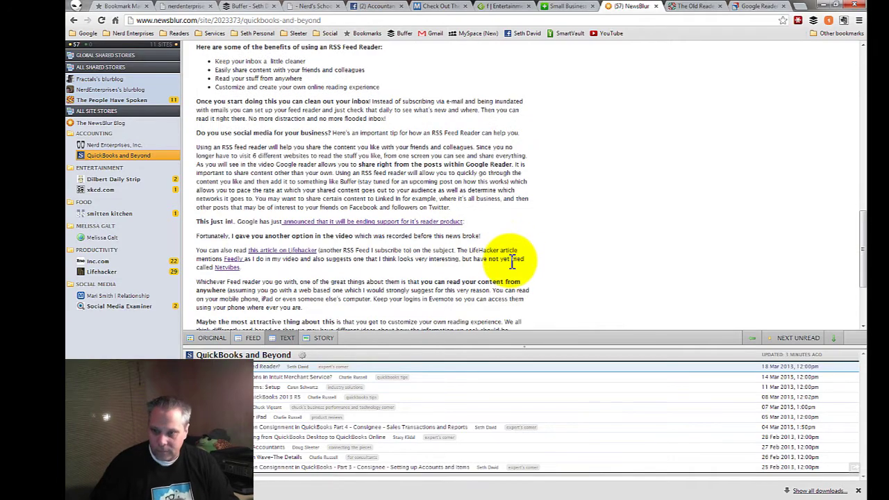
pyautogui.scroll(12, 509, 258)
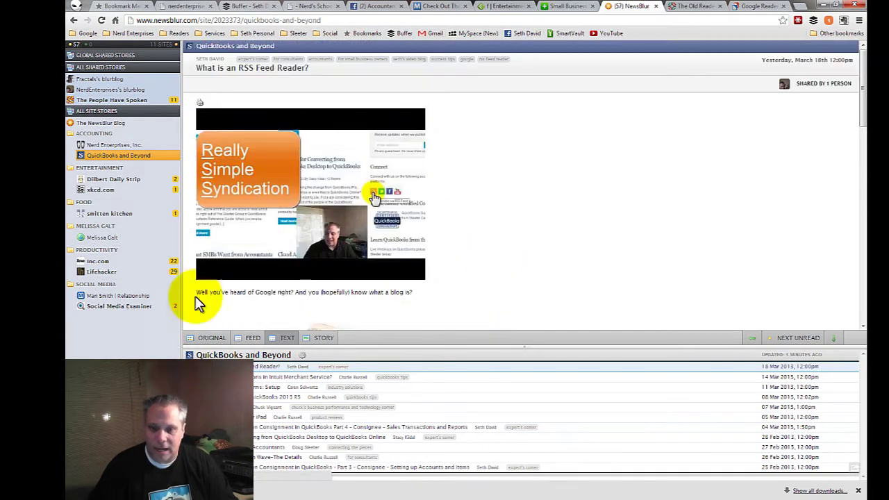
# Step: Compare the Story view of "What is an RSS Feed Reader?" with the Original view of the QuickBooks and Beyond site
pyautogui.click(321, 340)
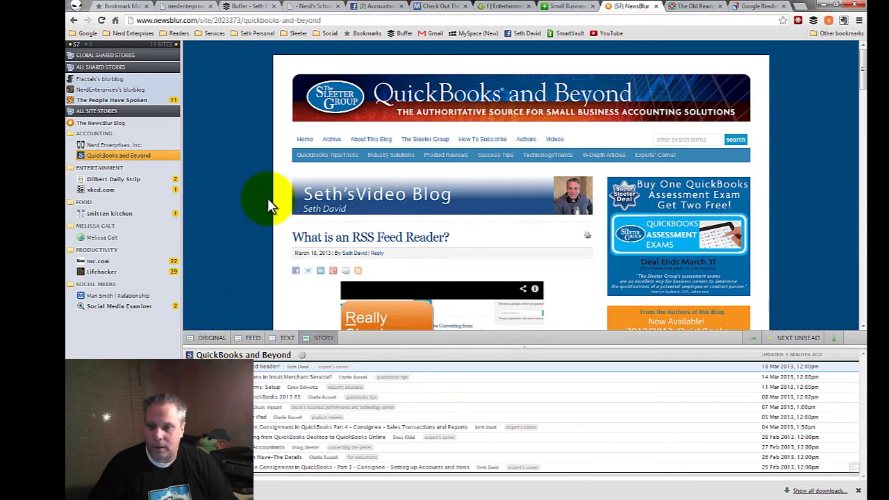
pyautogui.scroll(-2, 260, 200)
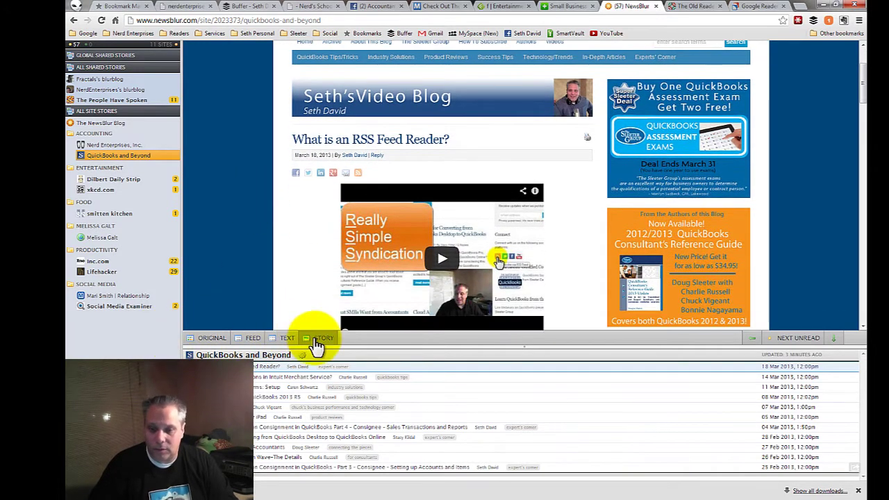
pyautogui.click(212, 340)
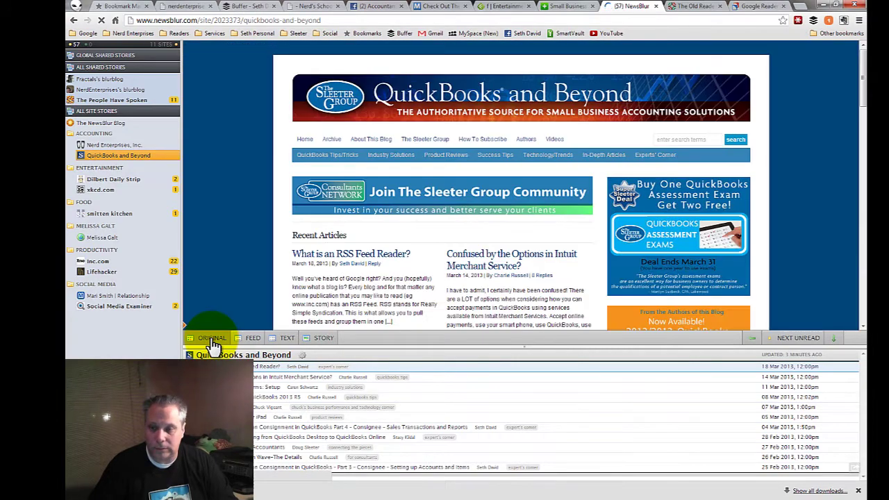
pyautogui.scroll(-1, 229, 271)
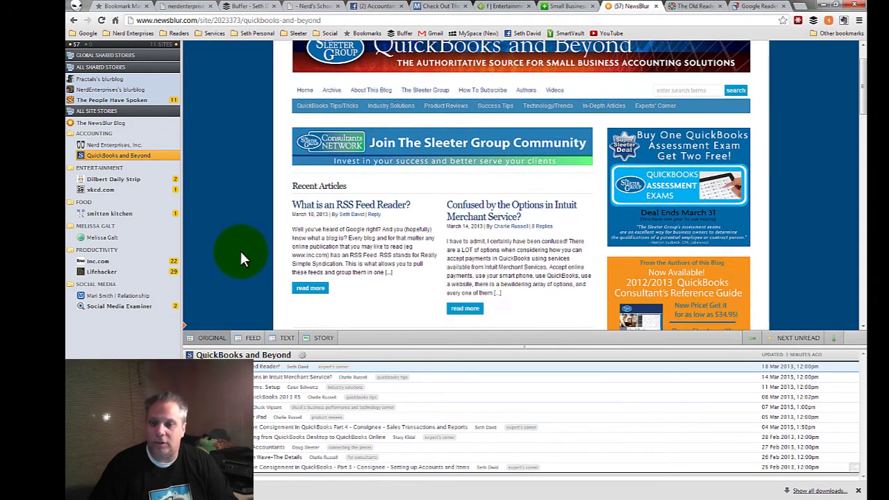
pyautogui.scroll(-3, 234, 255)
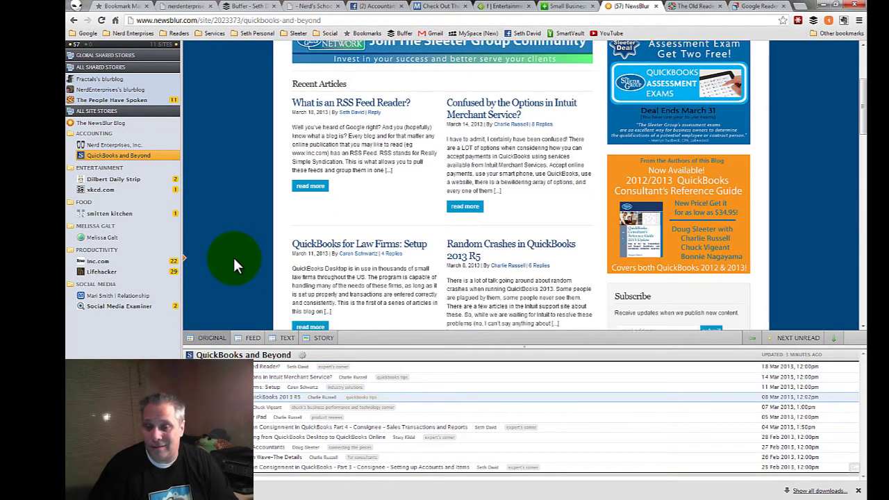
pyautogui.scroll(4, 233, 256)
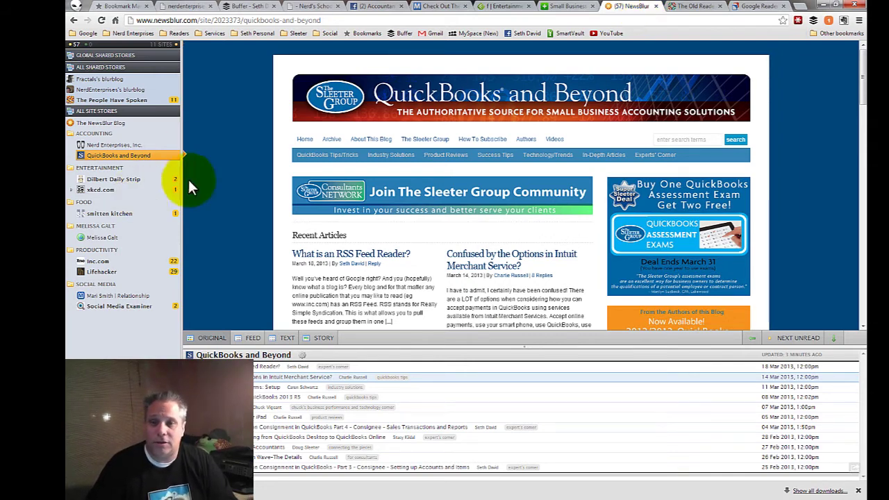
pyautogui.click(254, 339)
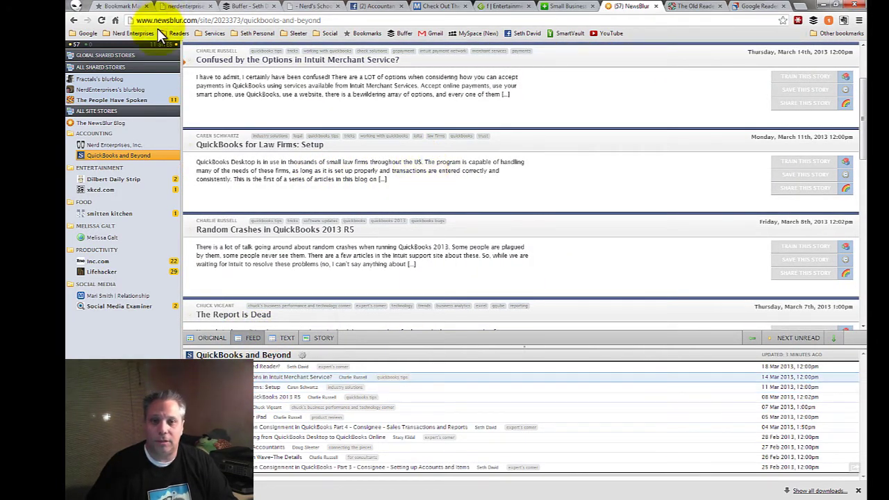
pyautogui.click(197, 21)
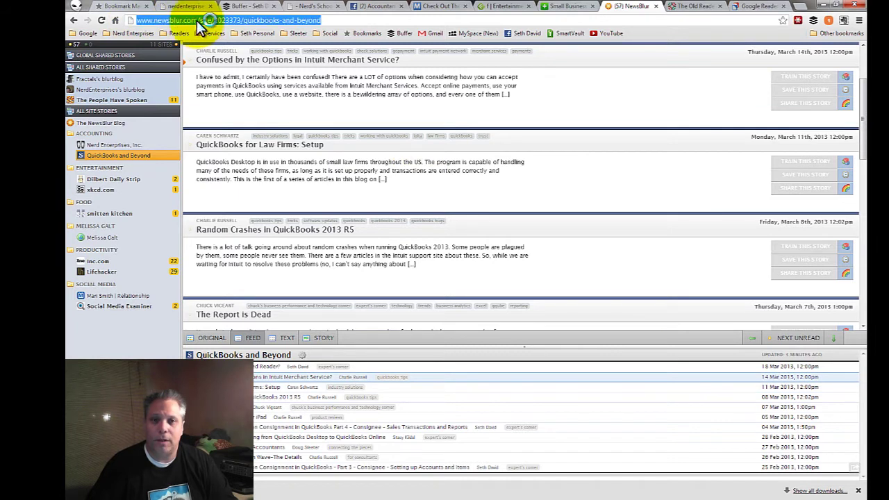
pyautogui.moveTo(197, 21); pyautogui.dragTo(137, 21)
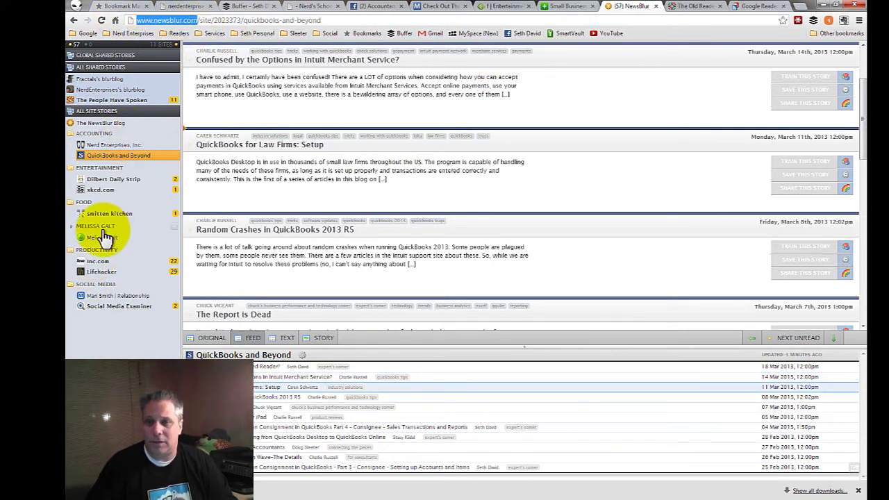
pyautogui.click(410, 406)
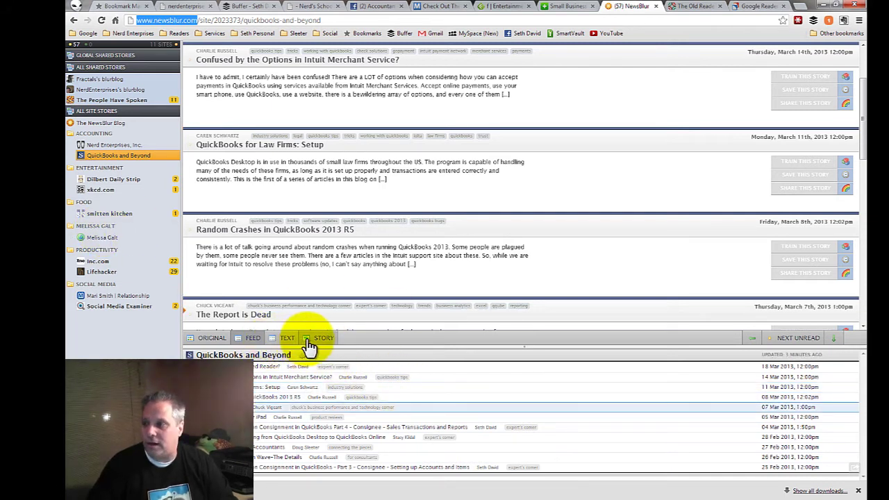
pyautogui.click(801, 123)
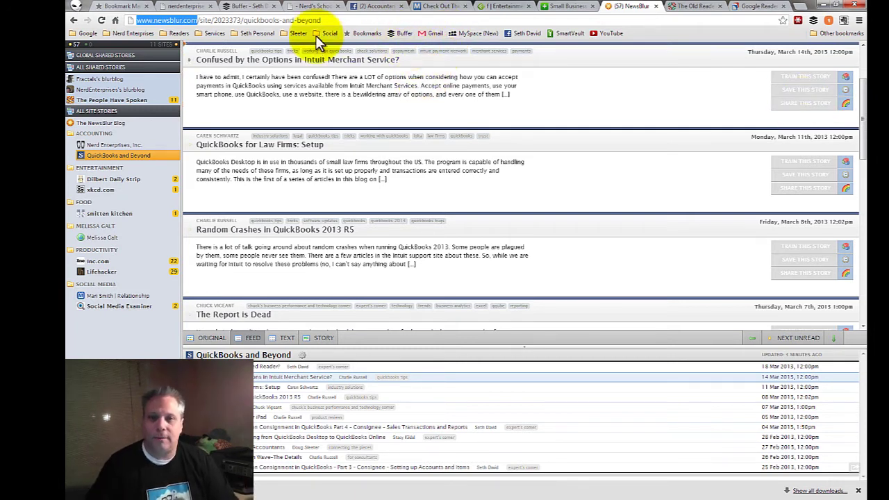
# Step: Check the scheduled posts in Buffer, and examine the SmartVault article's sharing and note options in The Old Reader
pyautogui.click(252, 7)
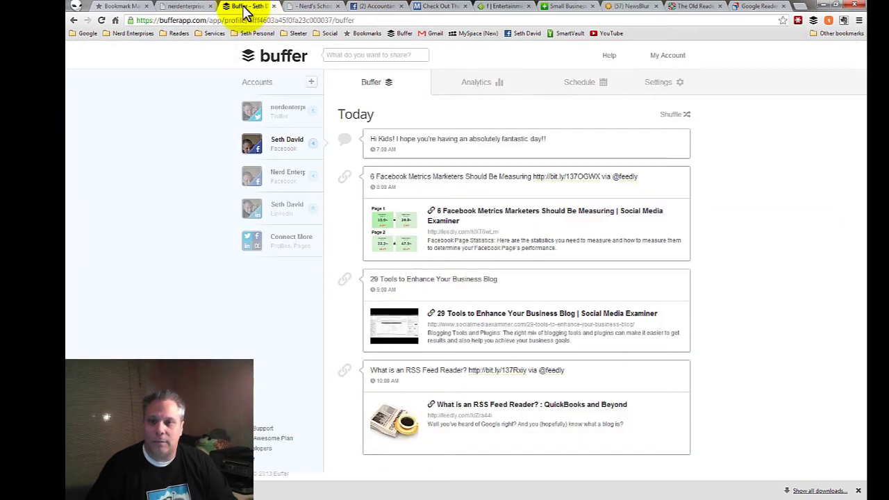
pyautogui.click(691, 7)
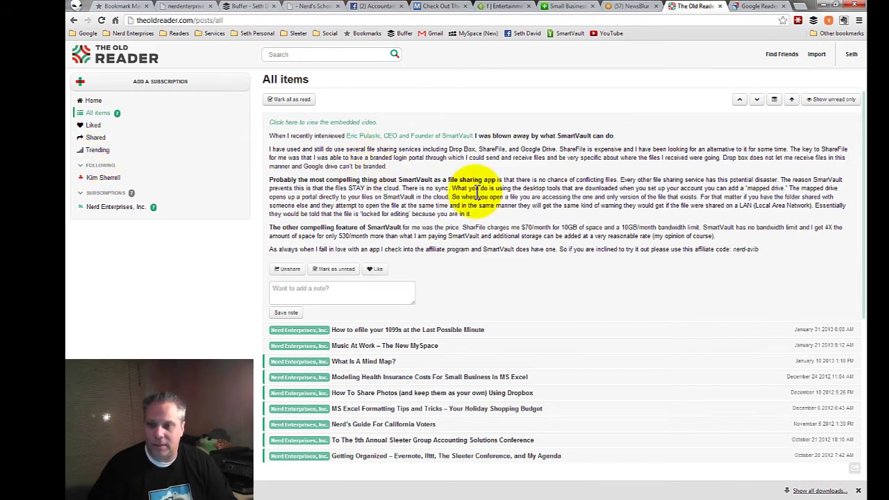
pyautogui.scroll(-1, 483, 184)
pyautogui.click(298, 244)
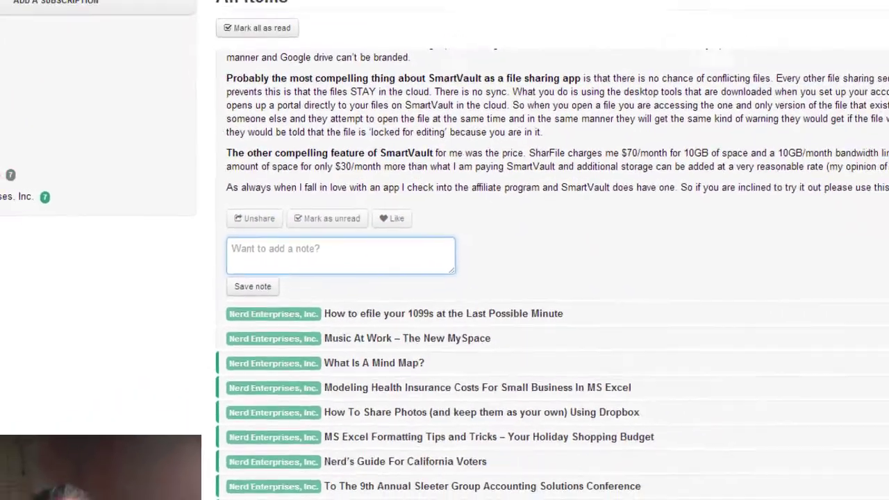
# Step: Revisit the Entertainment category in Feedly, and view the General page of the Netvibes dashboard
pyautogui.click(482, 7)
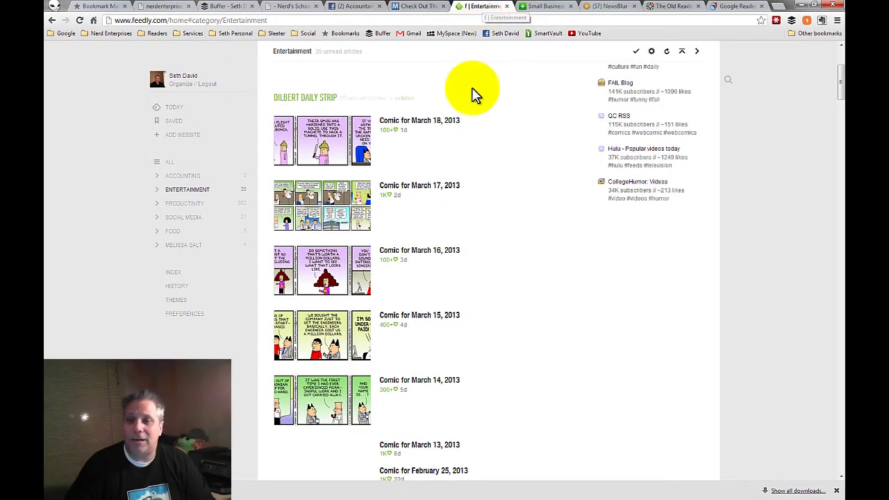
pyautogui.scroll(3, 472, 93)
pyautogui.click(537, 6)
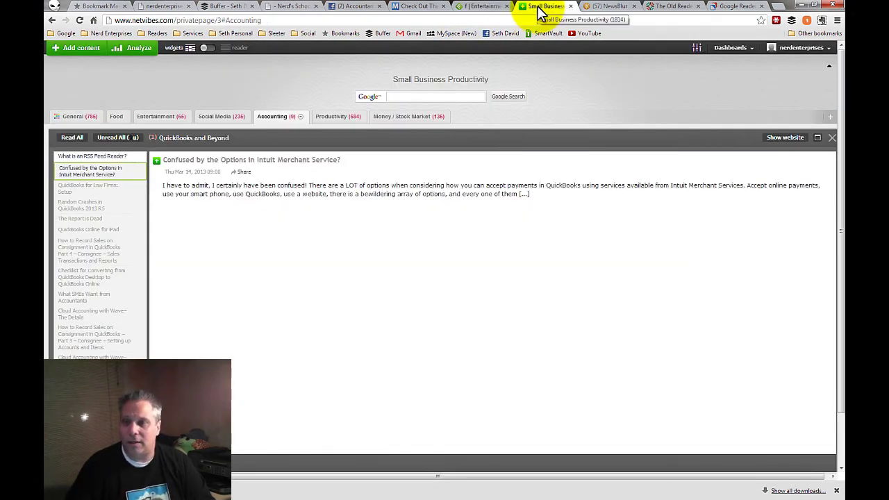
pyautogui.click(74, 120)
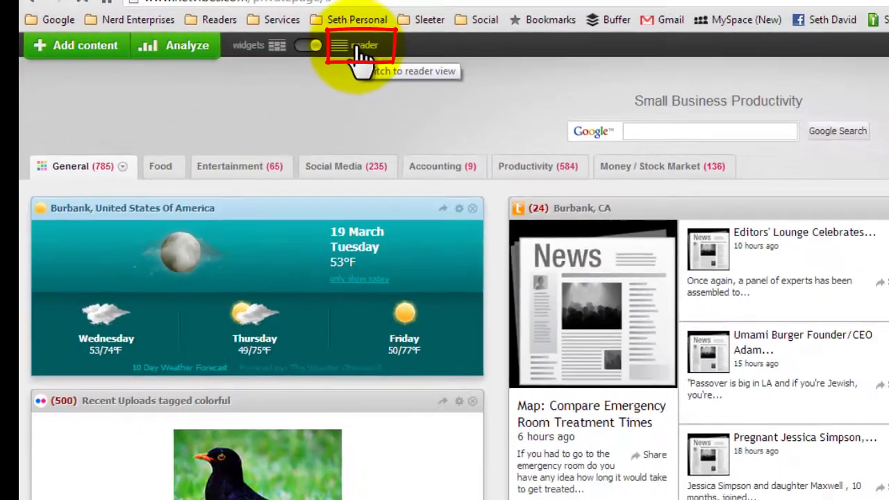
# Step: Switch Netvibes to reader view and read "Introduction To SmartVault" in the Nerd Enterprises, Inc. feed
pyautogui.click(451, 50)
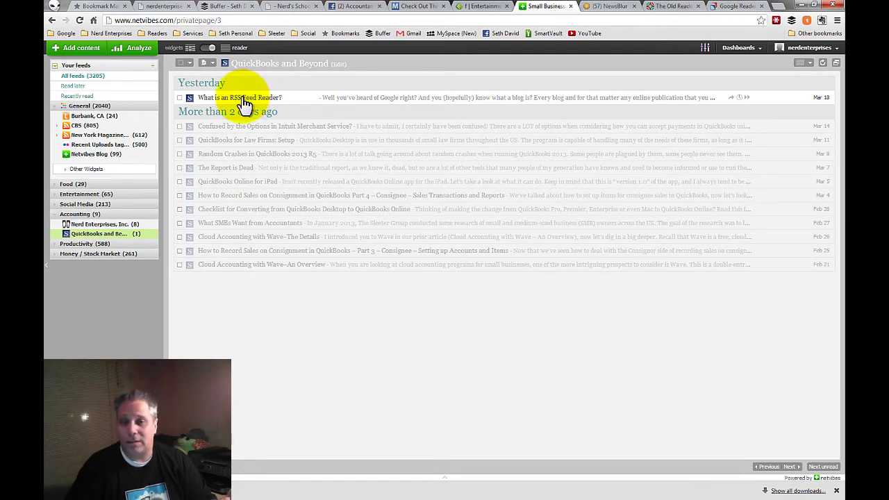
pyautogui.click(104, 224)
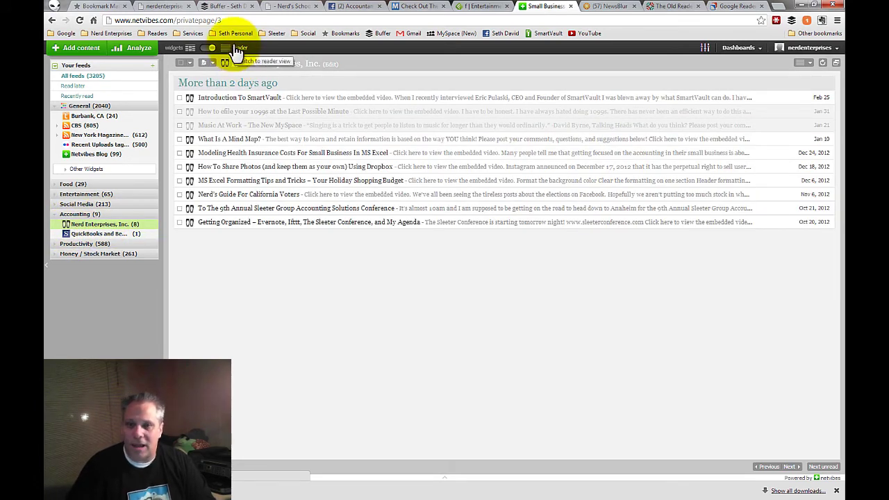
pyautogui.click(221, 104)
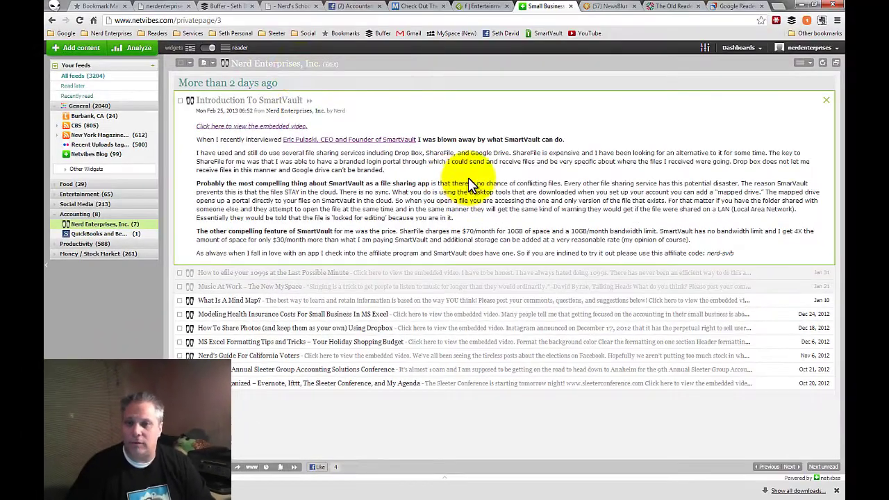
# Step: Return Netvibes to widgets view on the General page, and browse the News category of widgets available to add
pyautogui.click(176, 48)
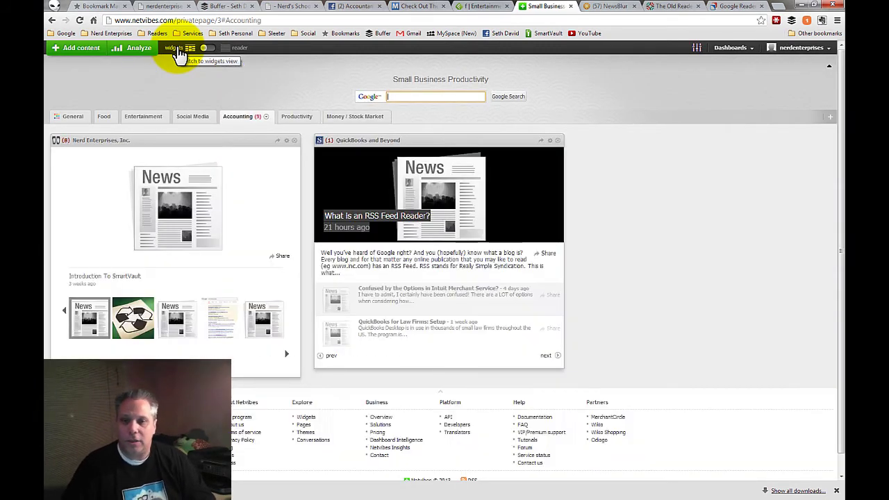
pyautogui.click(73, 117)
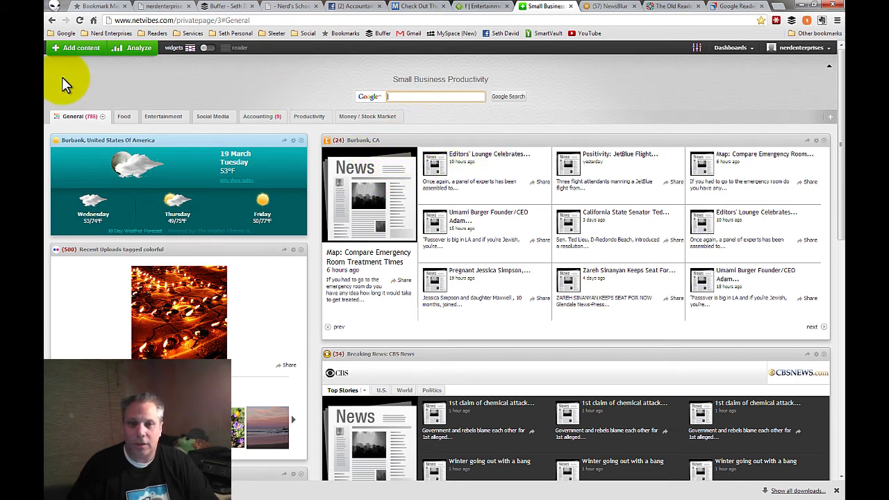
pyautogui.click(73, 50)
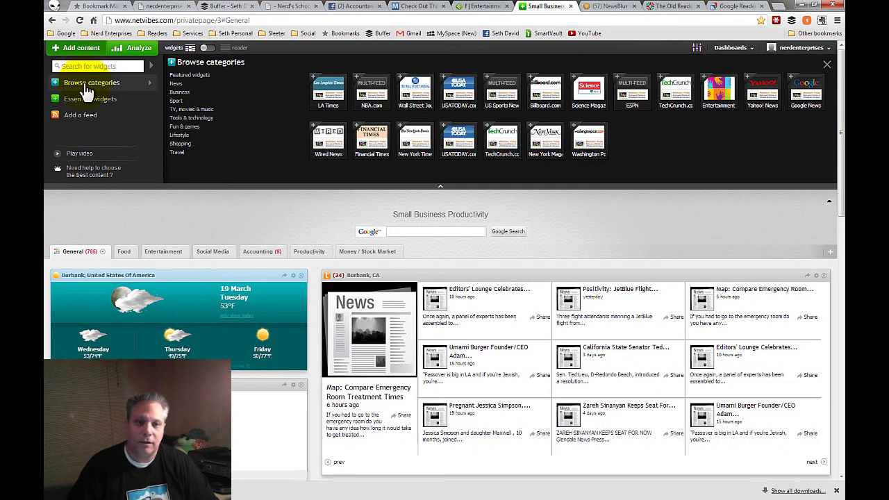
pyautogui.click(89, 66)
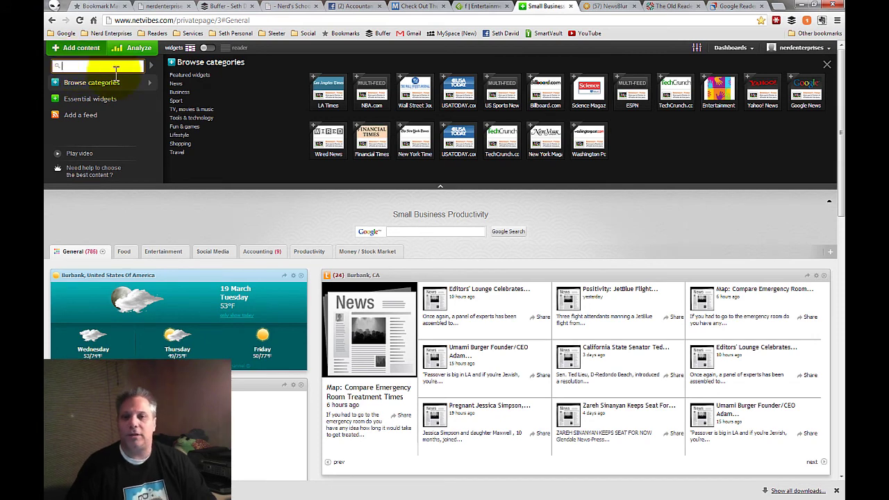
pyautogui.click(176, 84)
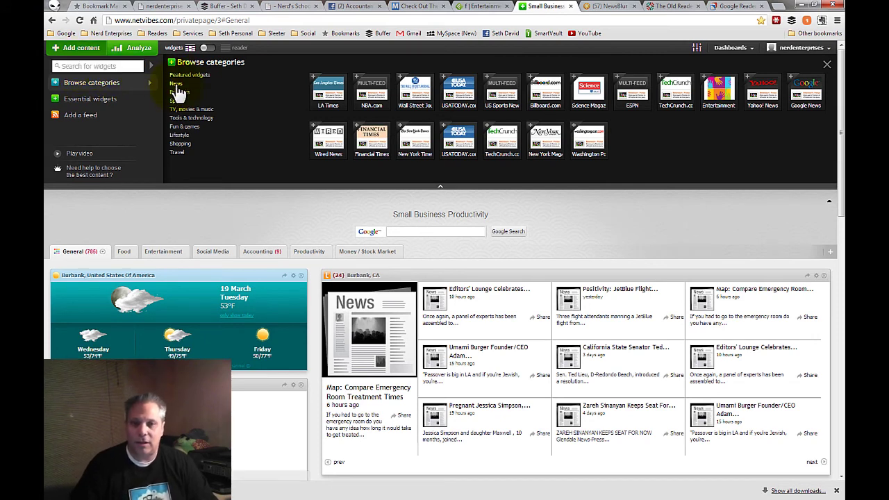
pyautogui.click(91, 66)
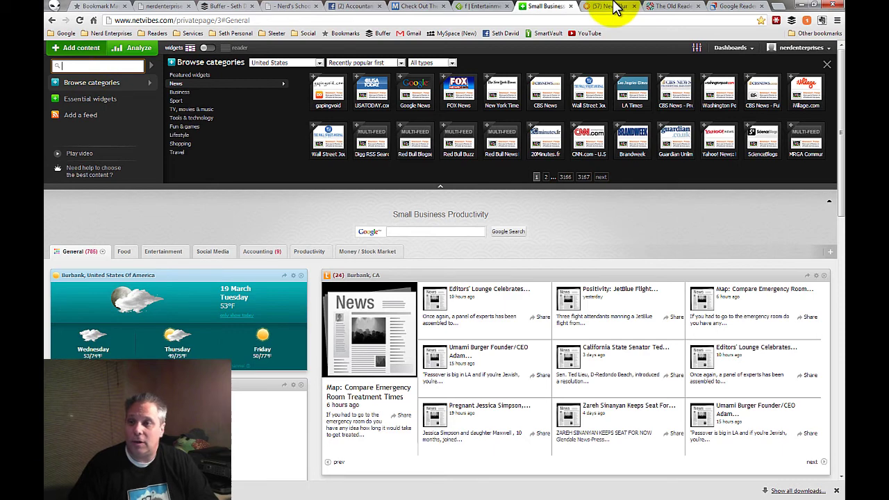
# Step: Review the open readers in turn: Feedly, Netvibes, the QuickBooks and Beyond feed in NewsBlur, The Old Reader, and Google Reader
pyautogui.click(479, 7)
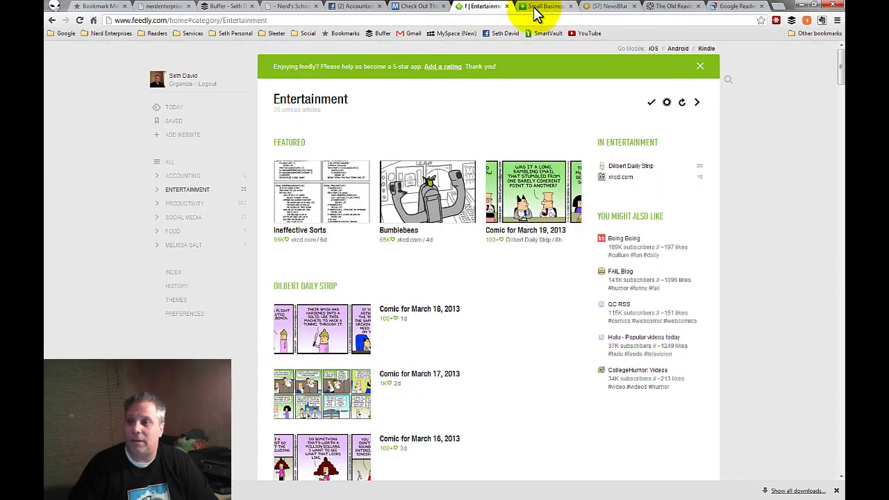
pyautogui.click(541, 7)
pyautogui.click(611, 7)
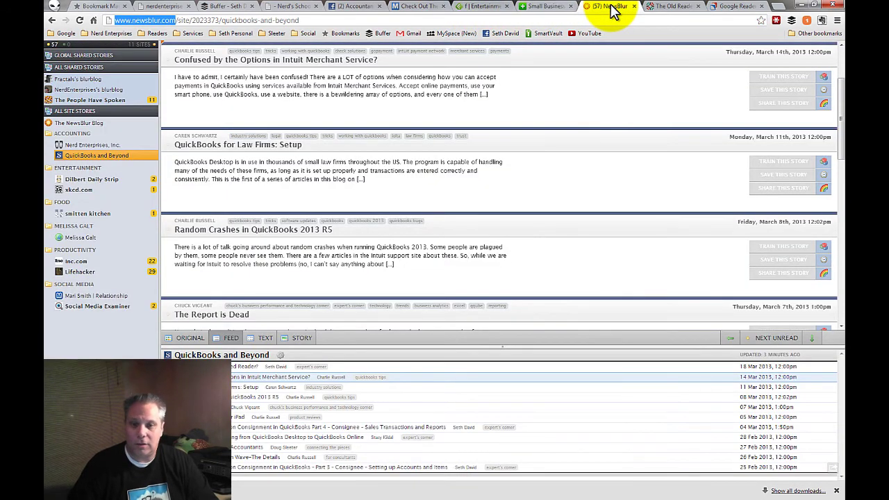
pyautogui.click(254, 232)
pyautogui.click(524, 206)
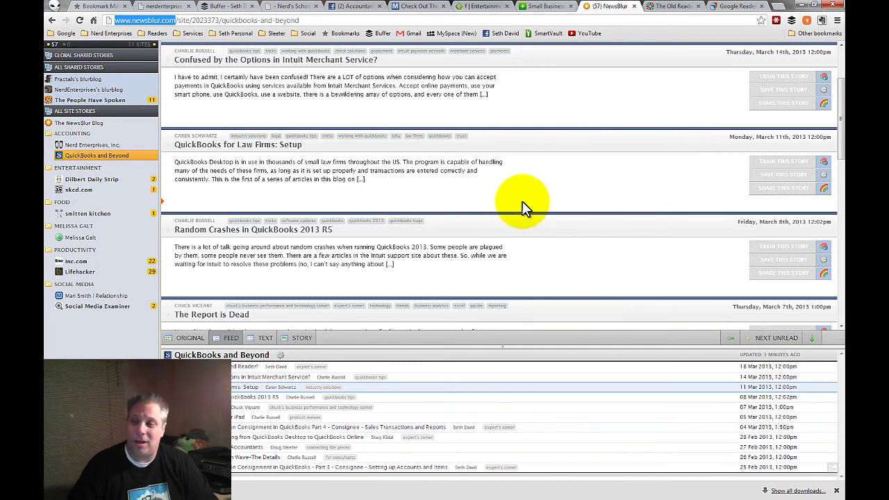
pyautogui.click(682, 8)
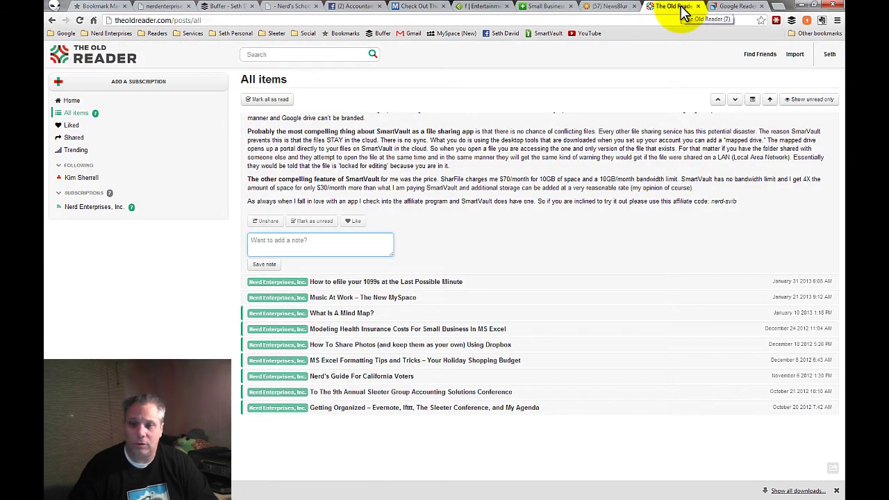
pyautogui.click(741, 7)
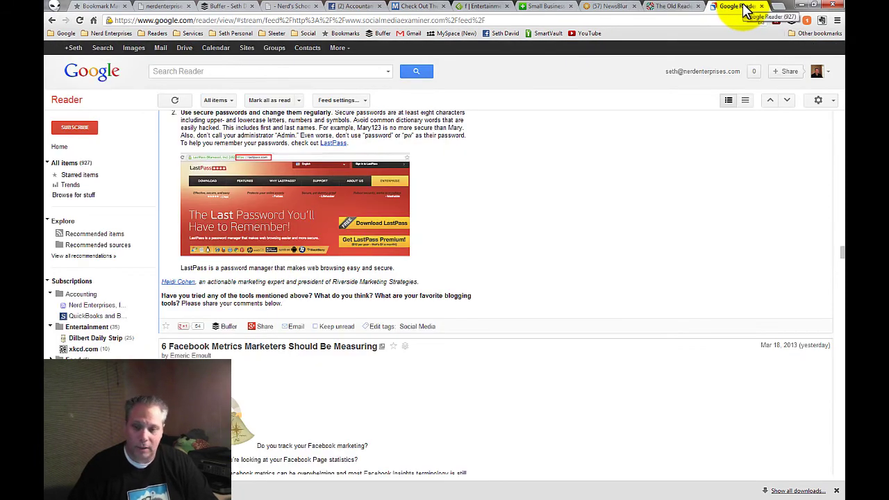